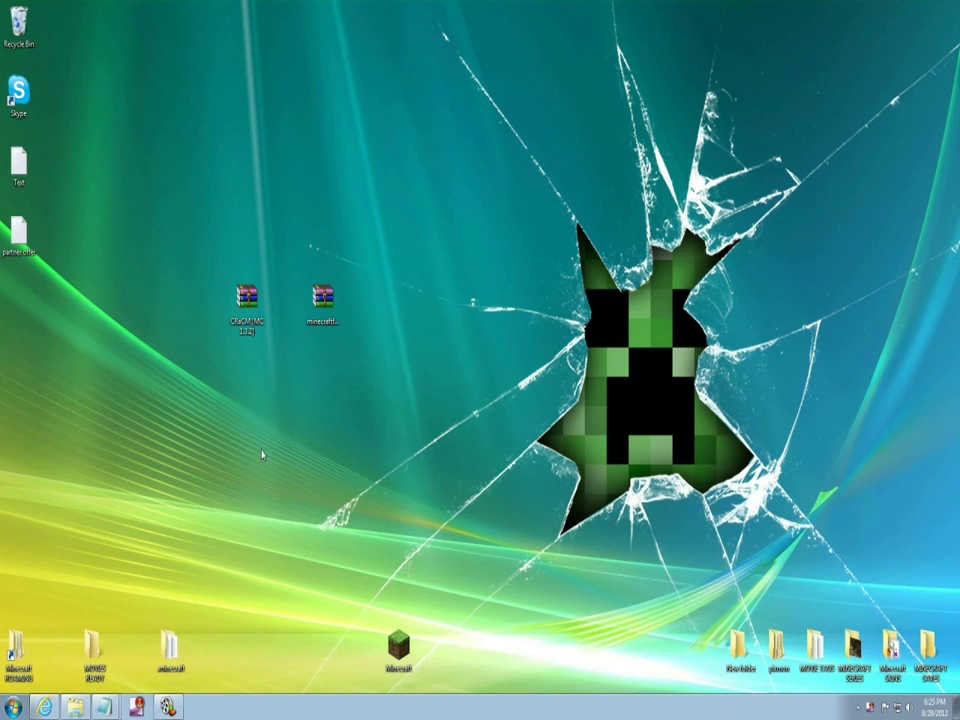
{"action": "left_click_drag", "start_coordinate": [197, 390], "coordinate": [411, 253]}
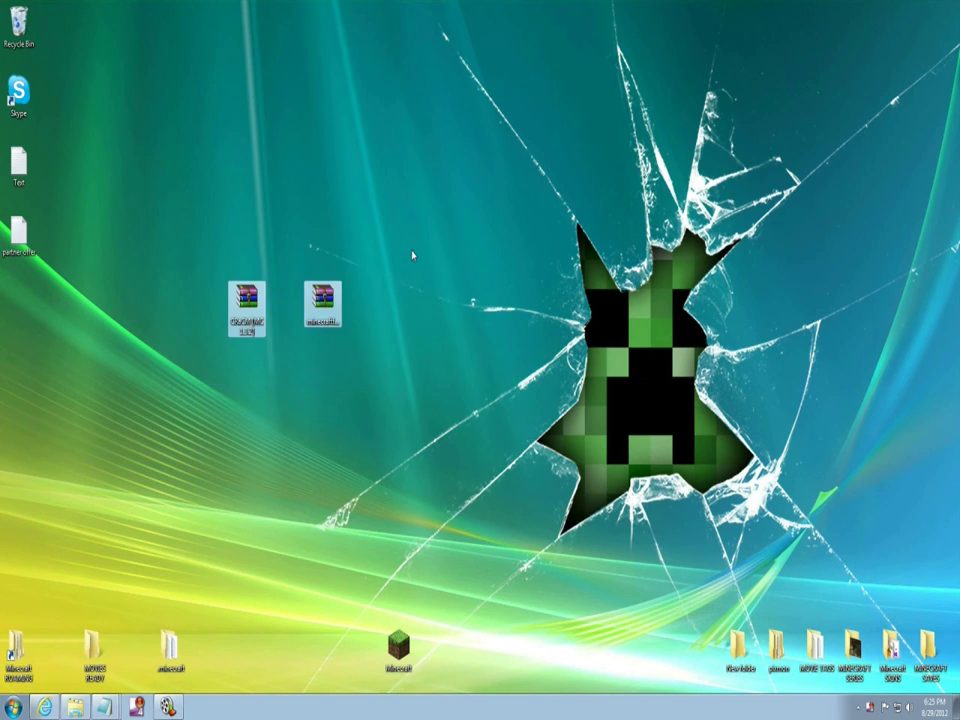
{"action": "left_click", "coordinate": [268, 401]}
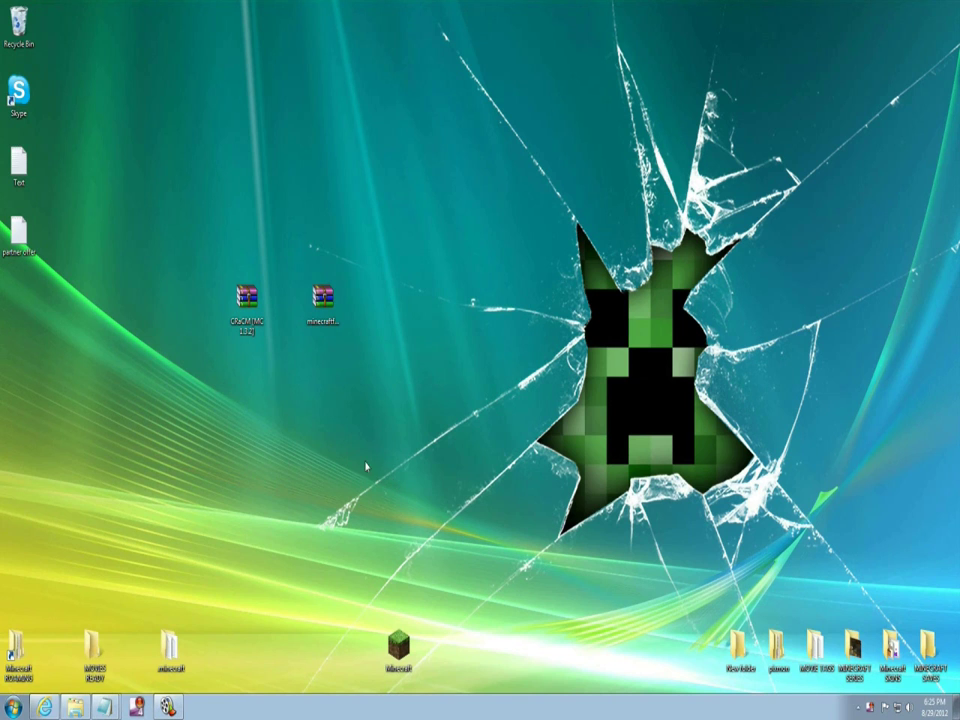
Step: Search the computer for %appdata% and open the Roaming folder
{"action": "left_click", "coordinate": [14, 707]}
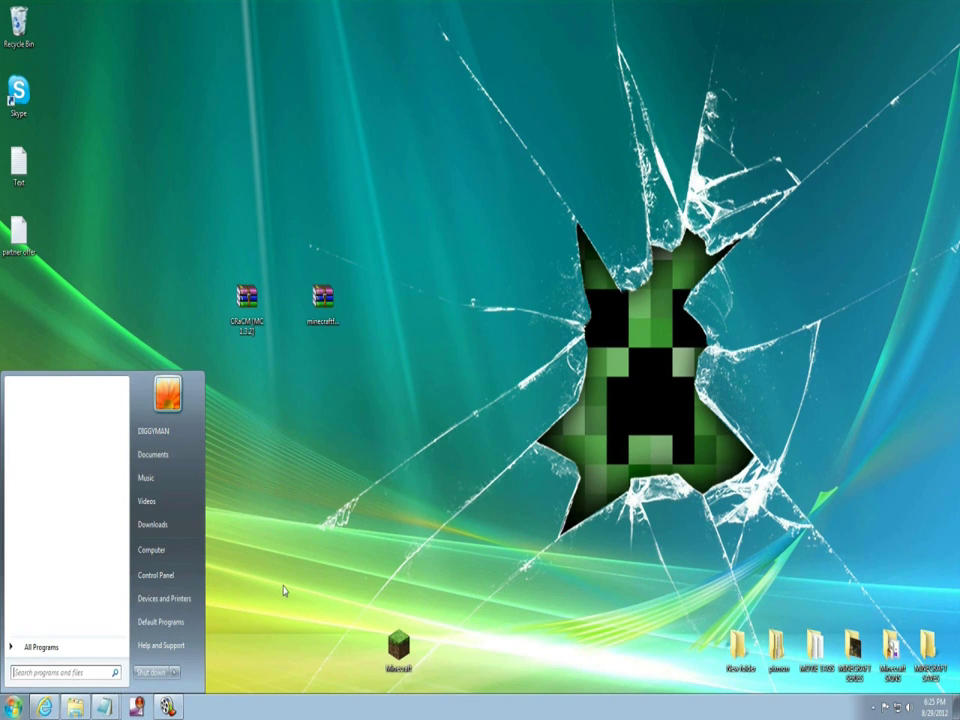
{"action": "type", "text": "%app"}
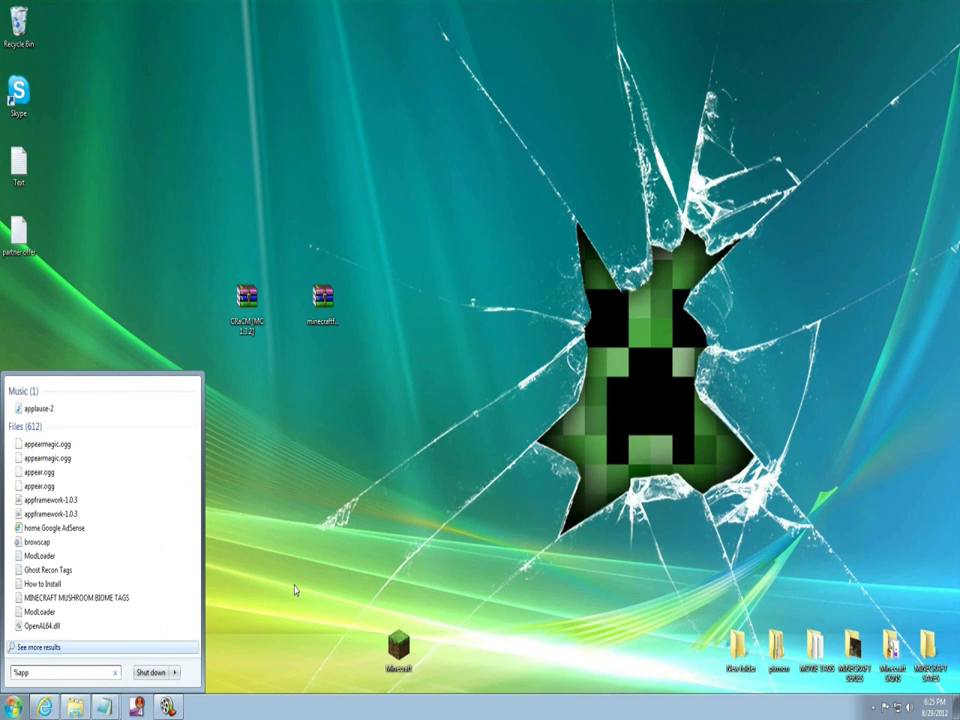
{"action": "type", "text": "data"}
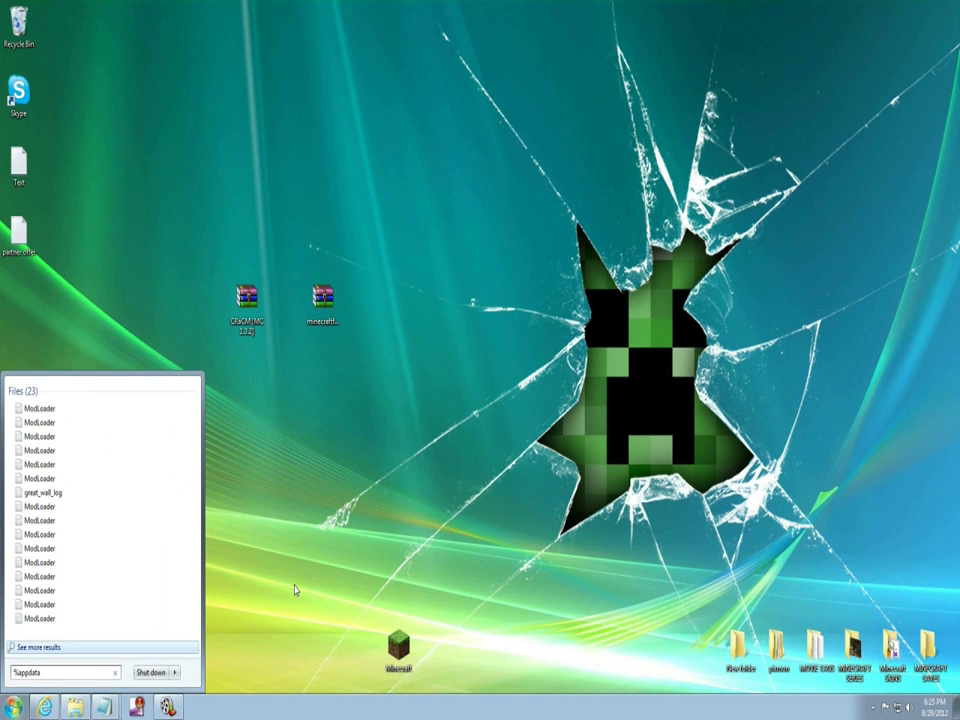
{"action": "type", "text": "%"}
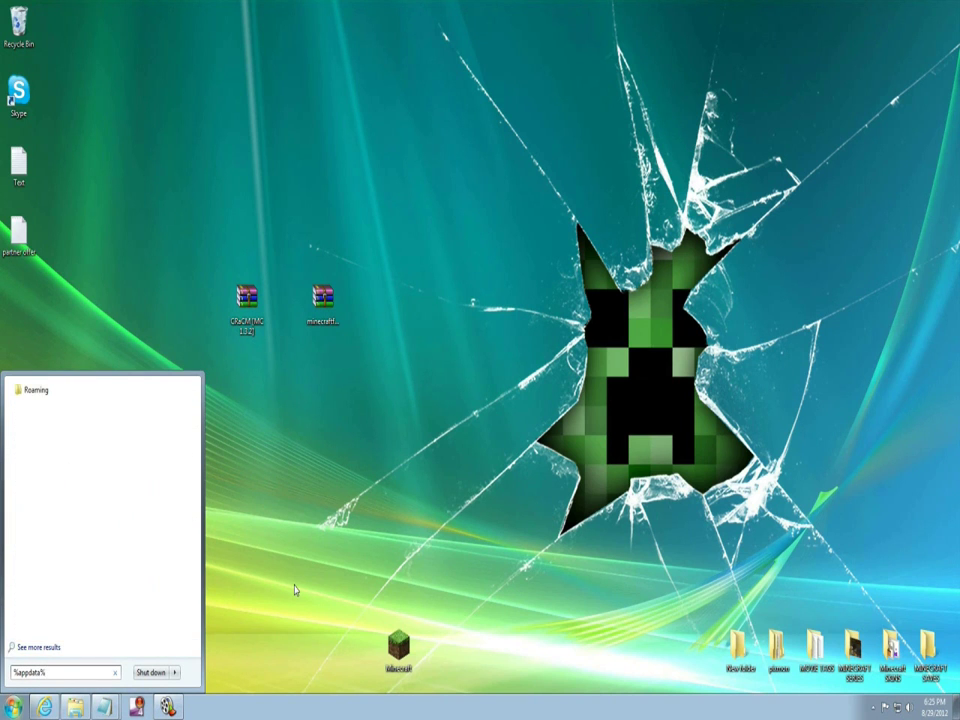
{"action": "left_click", "coordinate": [35, 393]}
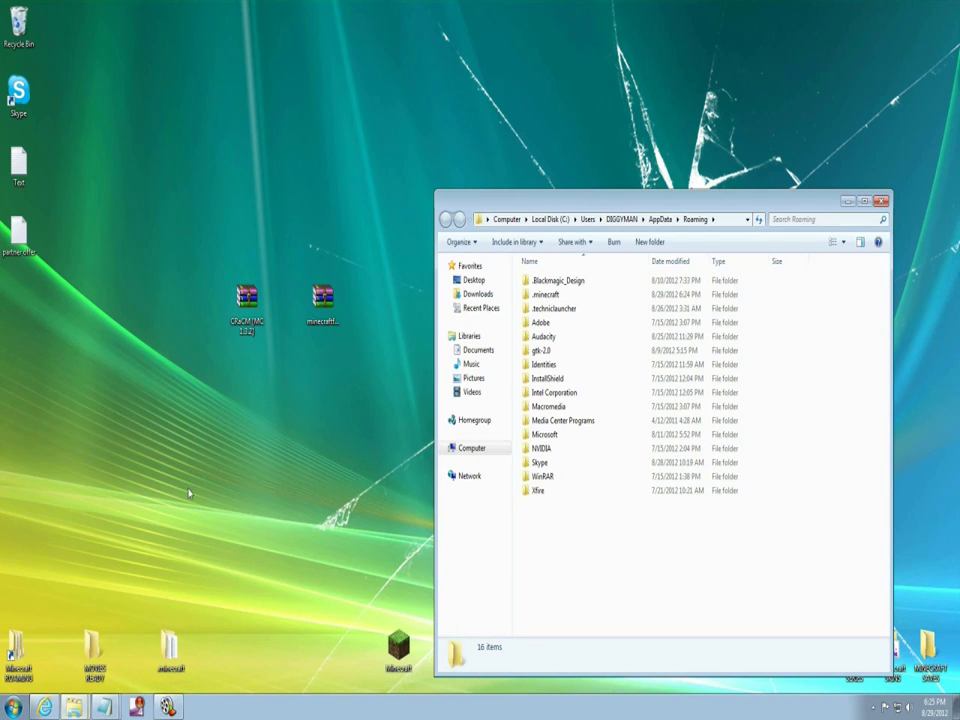
Step: Open the bin folder inside the .minecraft folder
{"action": "double_click", "coordinate": [545, 296]}
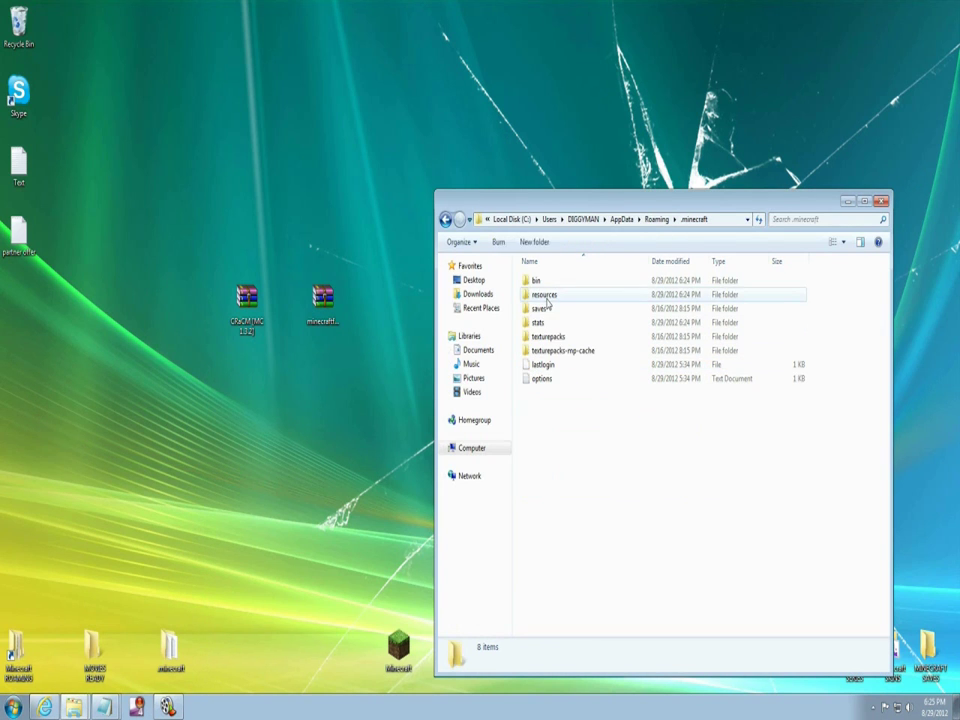
{"action": "left_click", "coordinate": [548, 300]}
{"action": "left_click", "coordinate": [542, 282]}
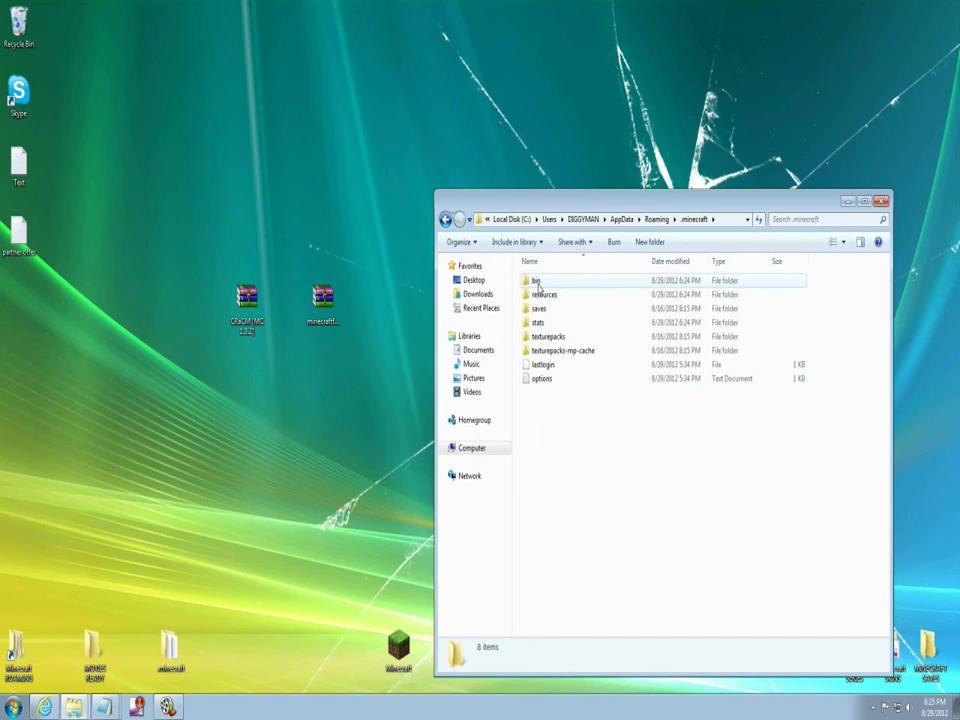
{"action": "double_click", "coordinate": [540, 284]}
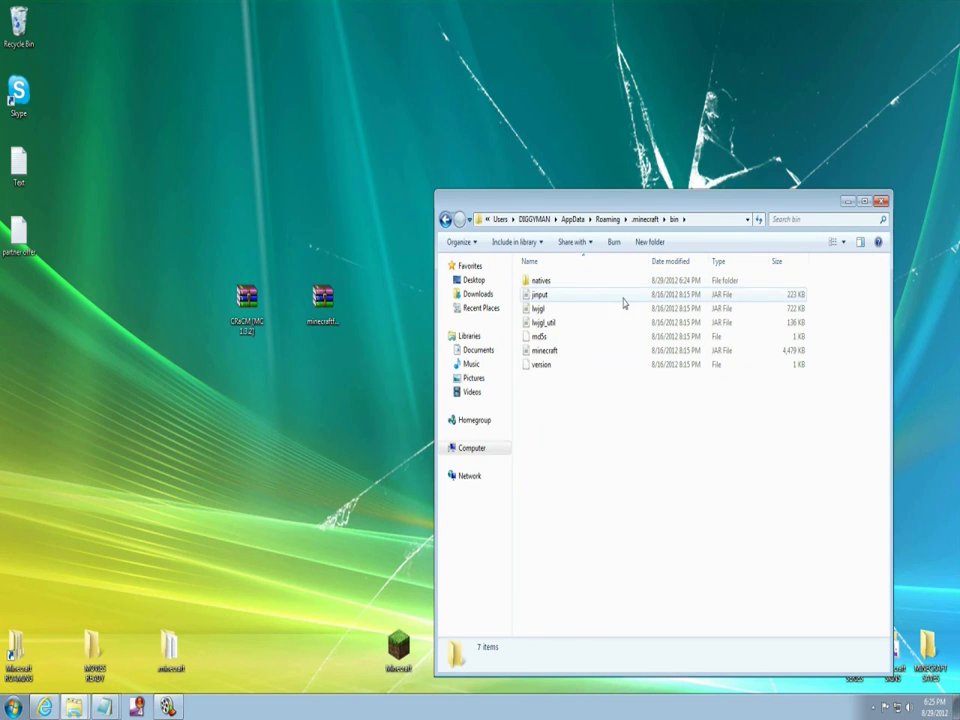
Step: Open the minecraft JAR file from the bin folder as a WinRAR archive and dismiss the evaluation reminder
{"action": "left_click", "coordinate": [540, 352]}
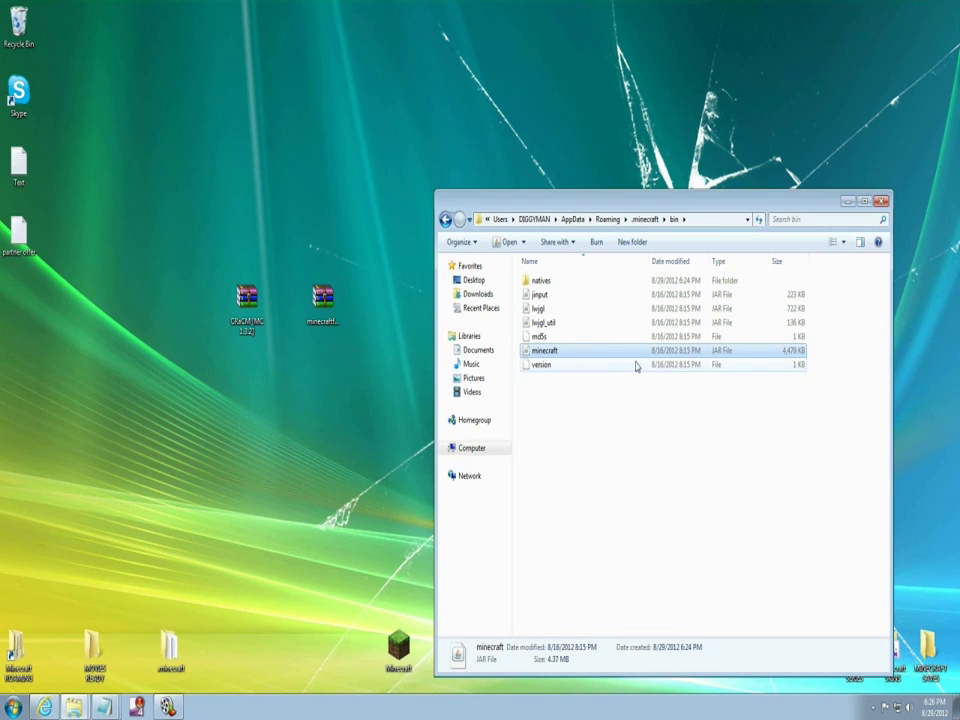
{"action": "right_click", "coordinate": [556, 350]}
{"action": "mouse_move", "coordinate": [598, 387]}
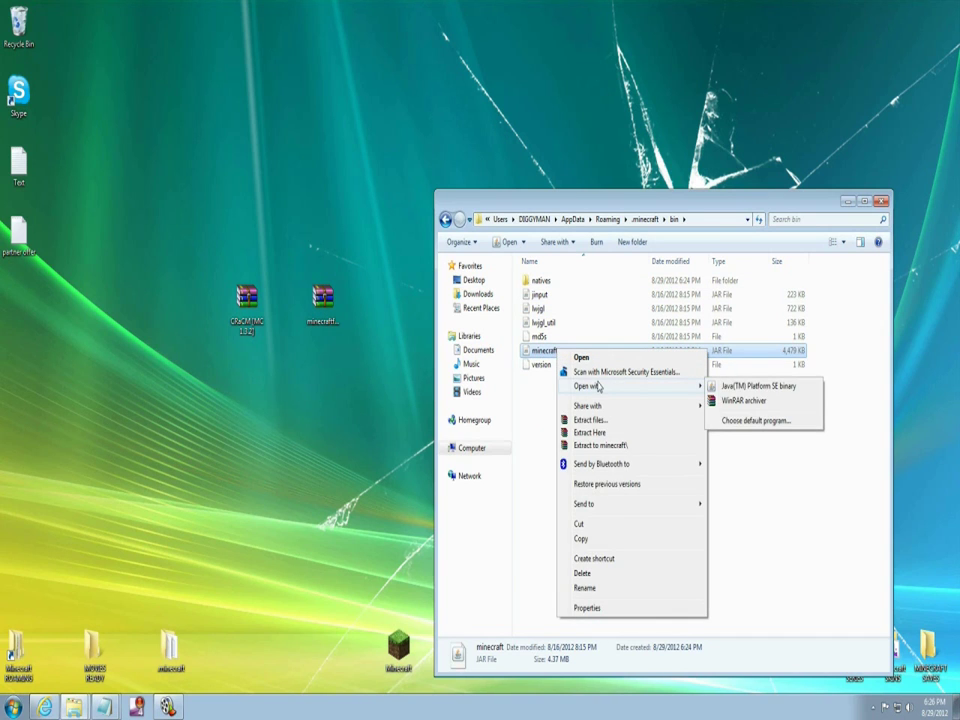
{"action": "left_click", "coordinate": [737, 403]}
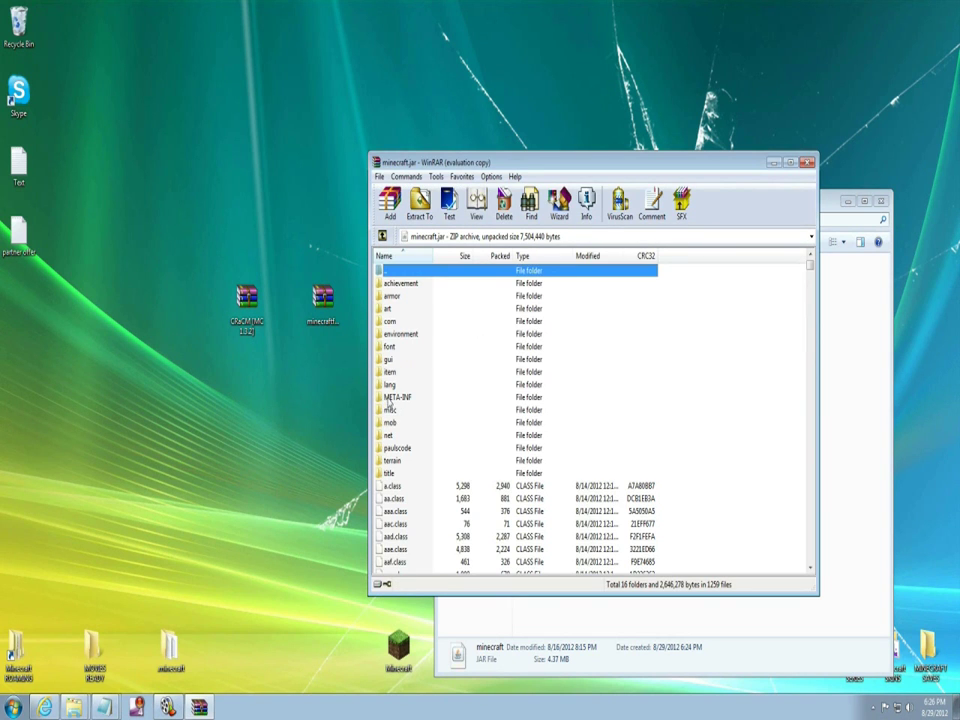
{"action": "left_click", "coordinate": [640, 380]}
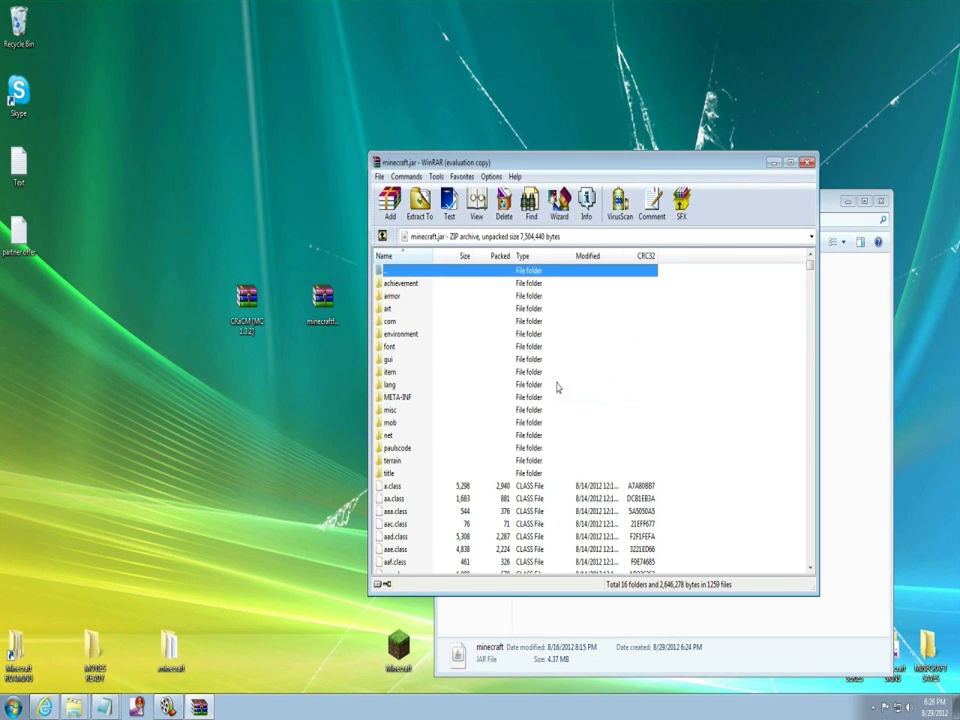
Step: Delete the META-INF folder from the minecraft.jar archive and confirm the deletion
{"action": "left_click", "coordinate": [397, 398]}
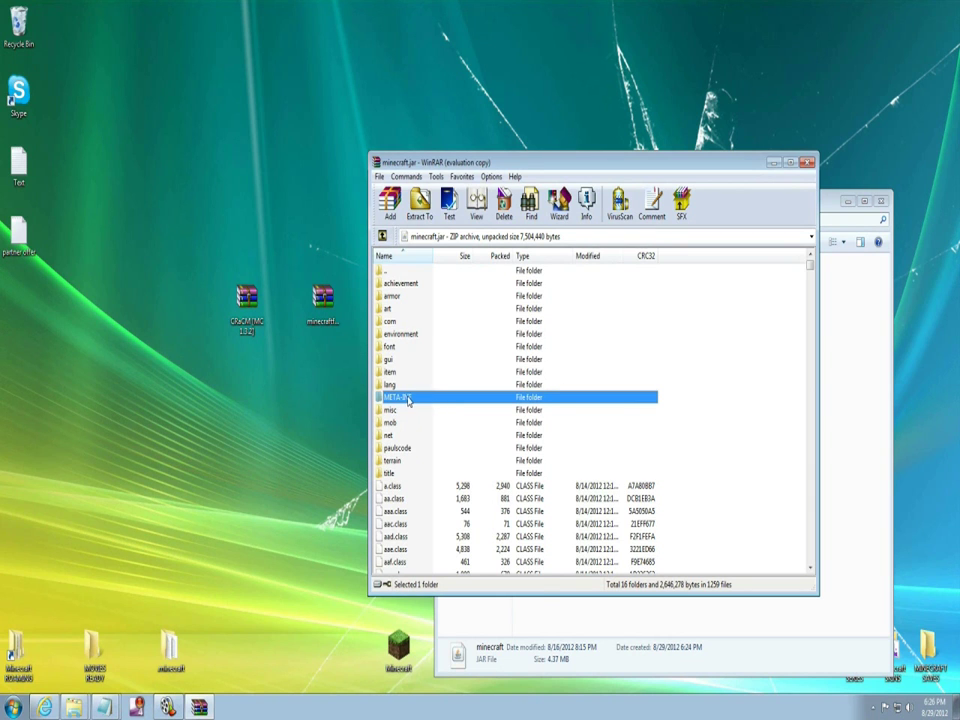
{"action": "right_click", "coordinate": [408, 399]}
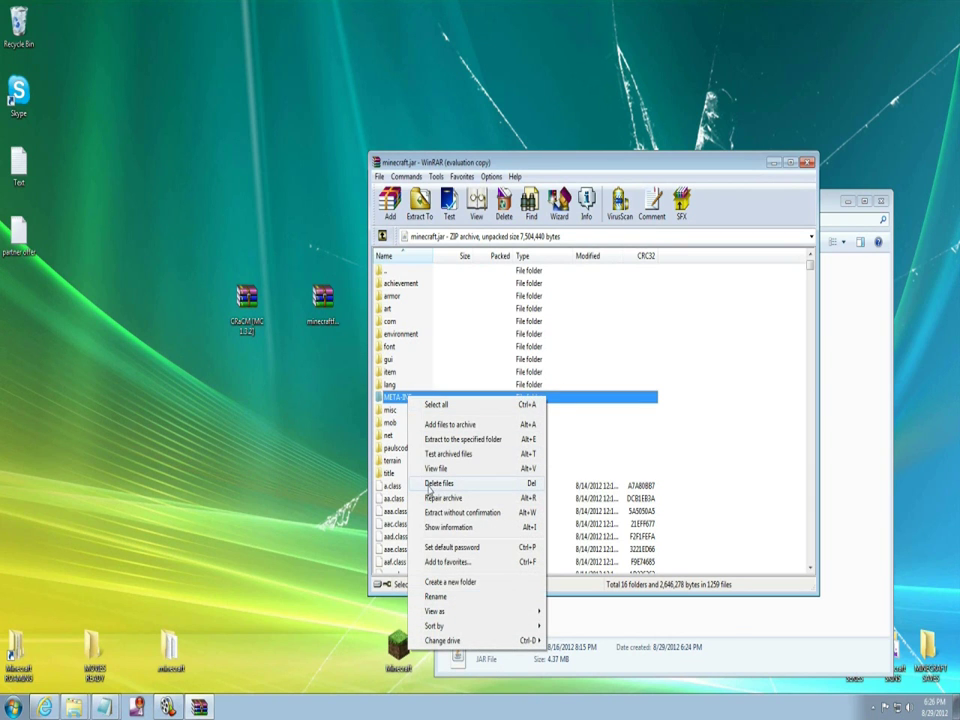
{"action": "left_click", "coordinate": [446, 486]}
{"action": "left_click", "coordinate": [490, 400]}
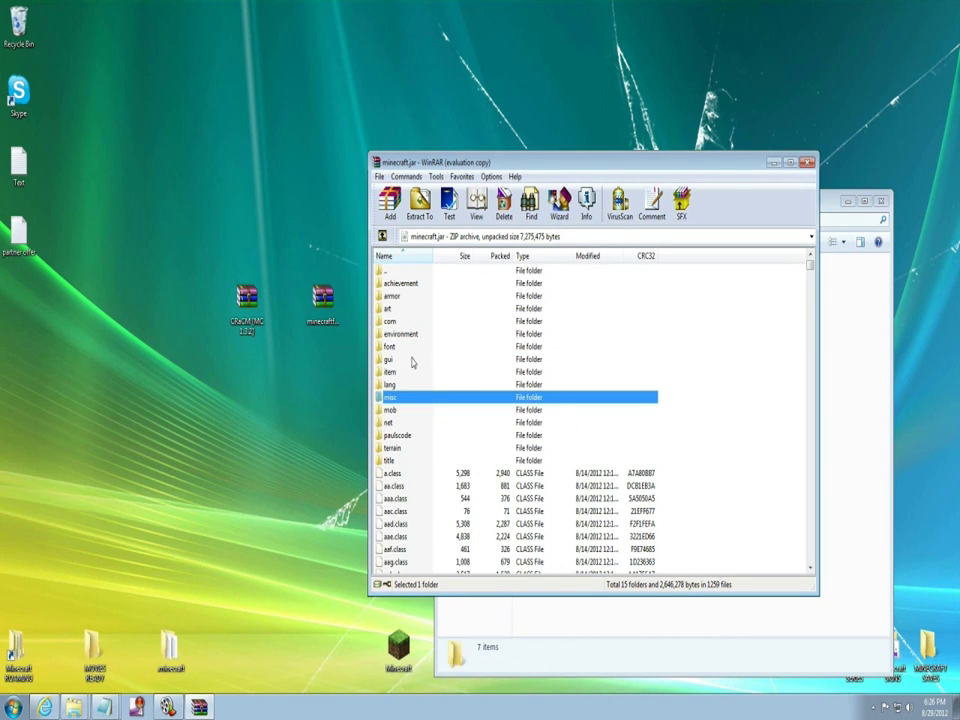
Step: Open the minecraftforge-universal-4.0.0.204.zip archive from the desktop and place its window beside the minecraft.jar window
{"action": "double_click", "coordinate": [322, 300]}
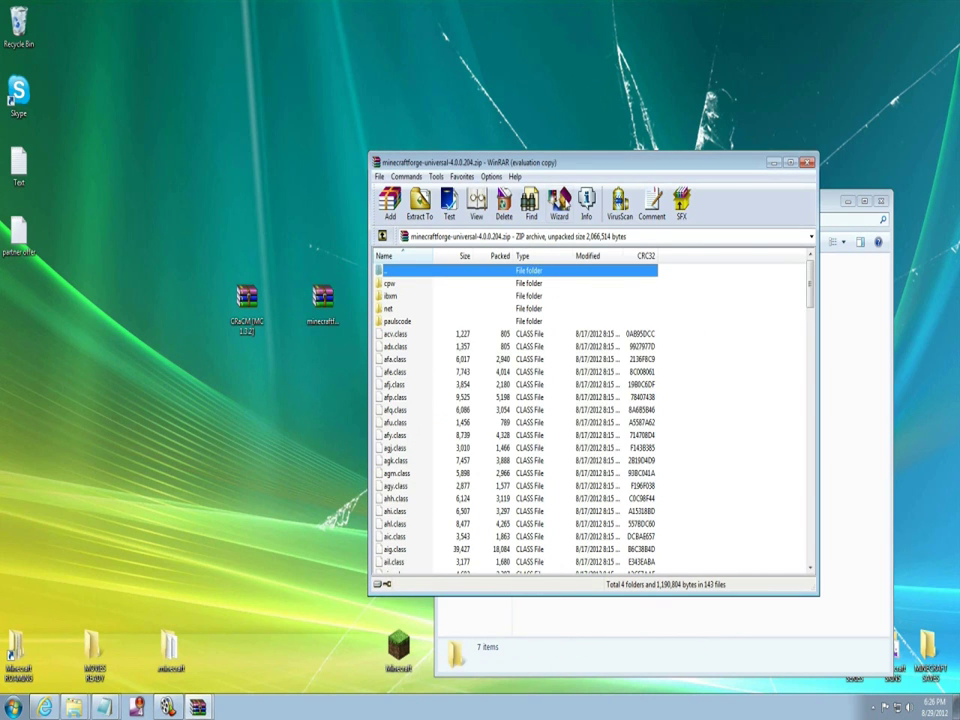
{"action": "left_click", "coordinate": [643, 381]}
{"action": "left_click_drag", "start_coordinate": [589, 165], "coordinate": [253, 184]}
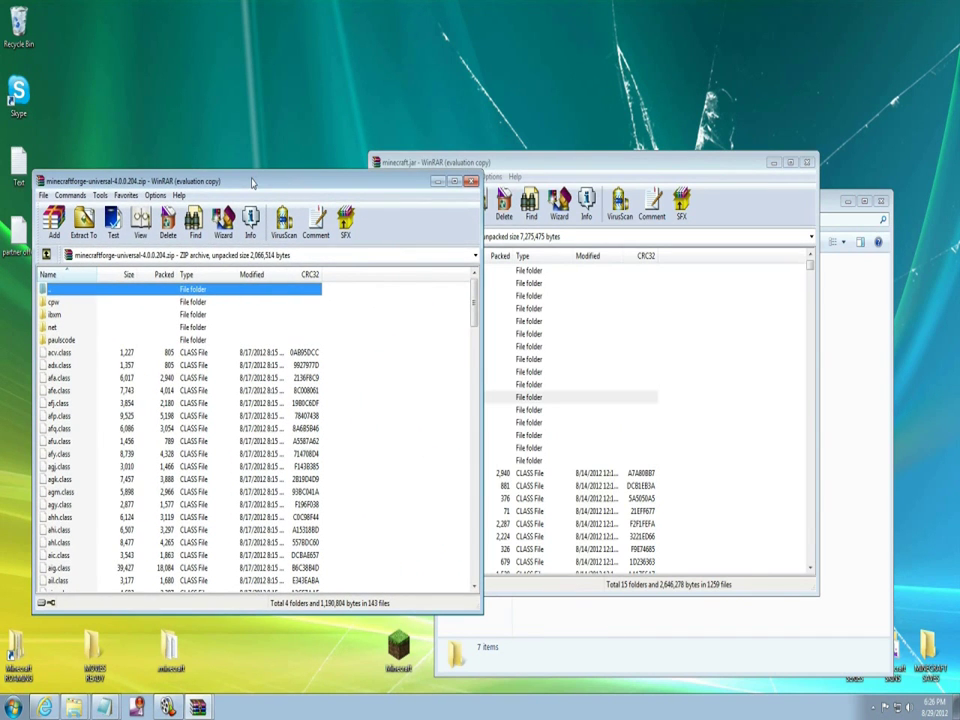
{"action": "left_click", "coordinate": [589, 172]}
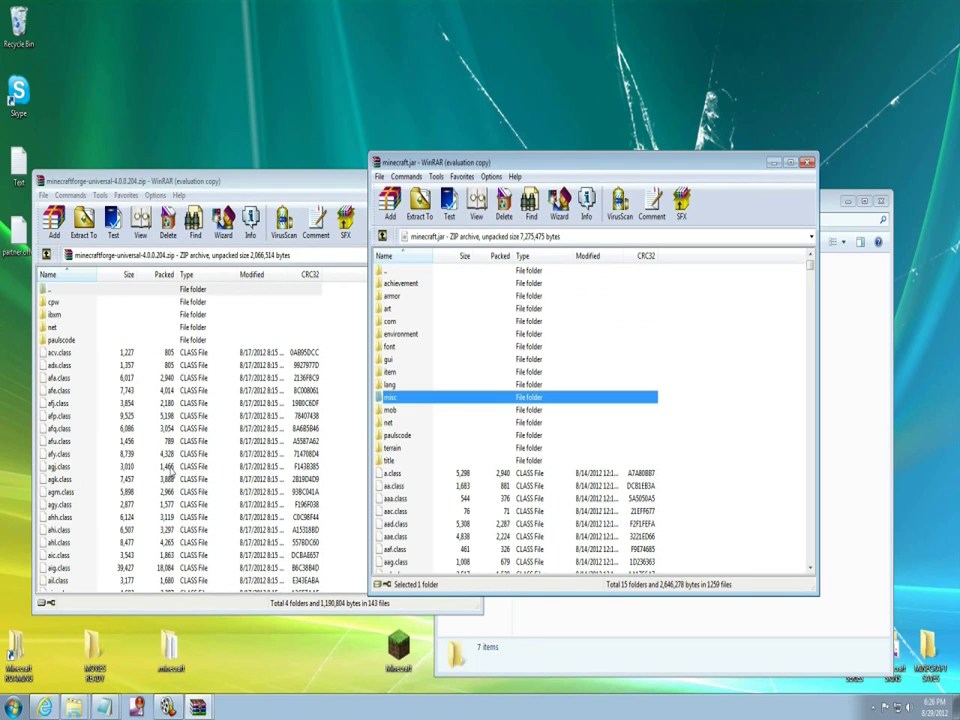
Step: Copy all files and folders from the Minecraft Forge archive into minecraft.jar, adding and replacing files with normal compression
{"action": "left_click", "coordinate": [175, 455]}
{"action": "right_click", "coordinate": [178, 455]}
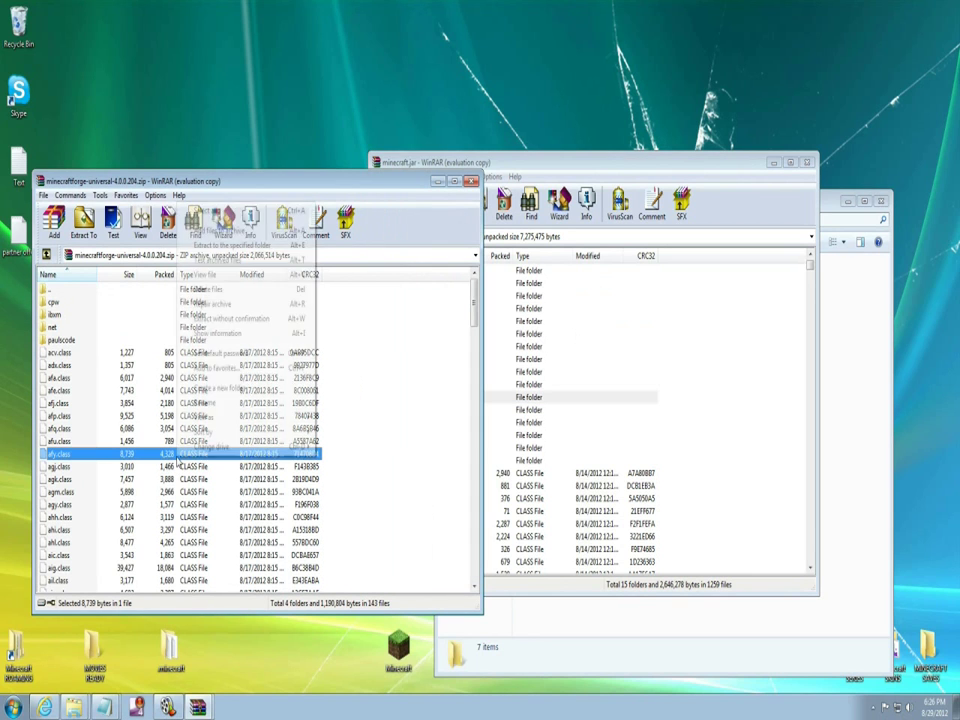
{"action": "left_click", "coordinate": [200, 208]}
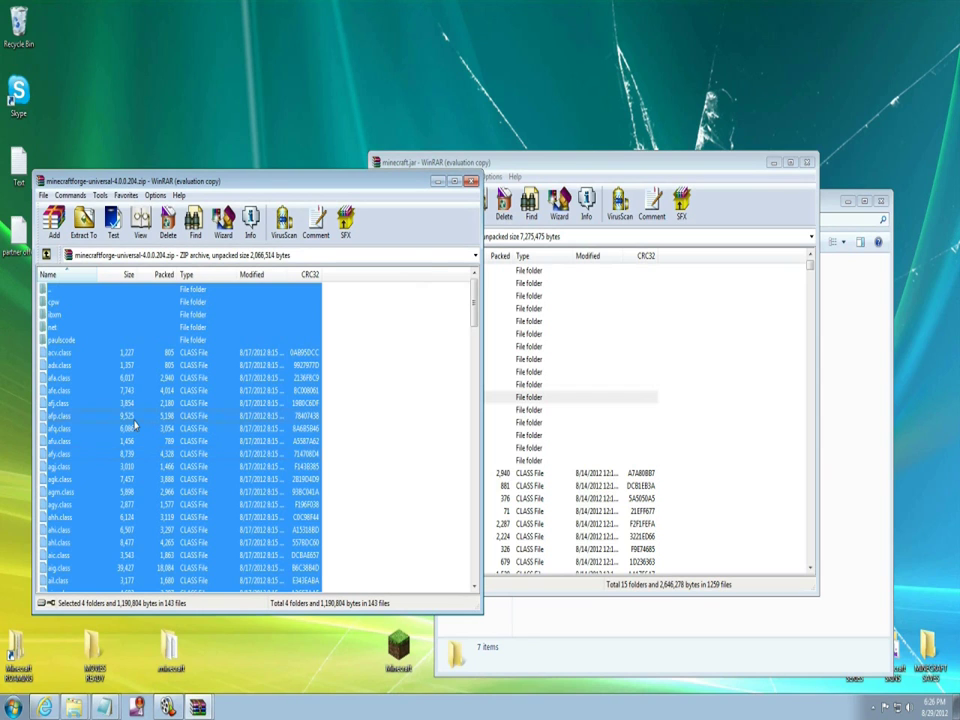
{"action": "left_click_drag", "start_coordinate": [135, 425], "coordinate": [760, 450]}
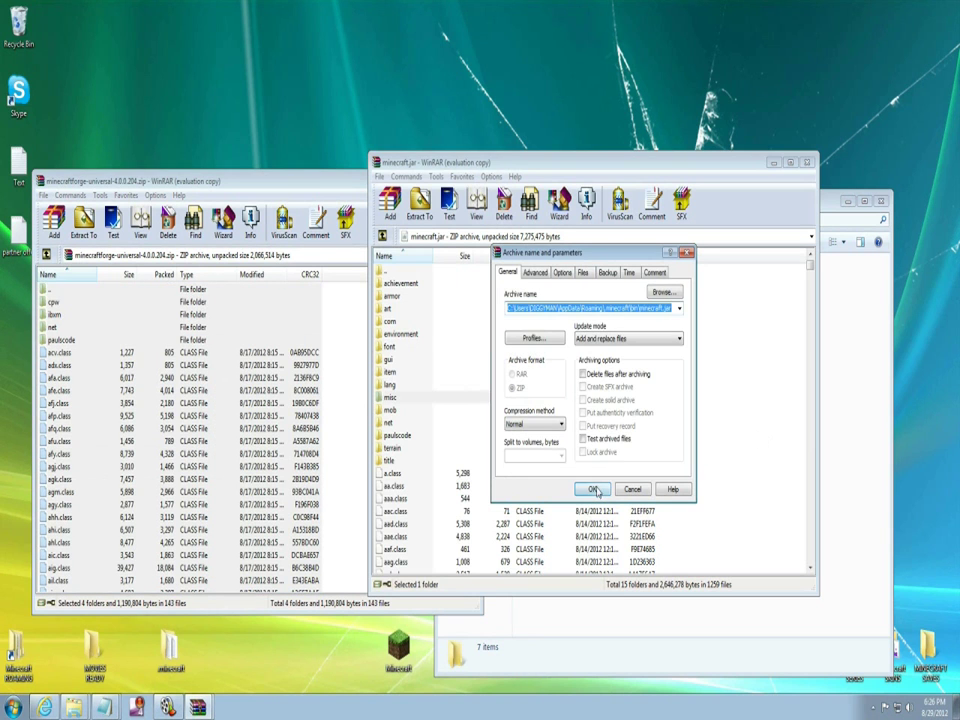
{"action": "left_click", "coordinate": [598, 488]}
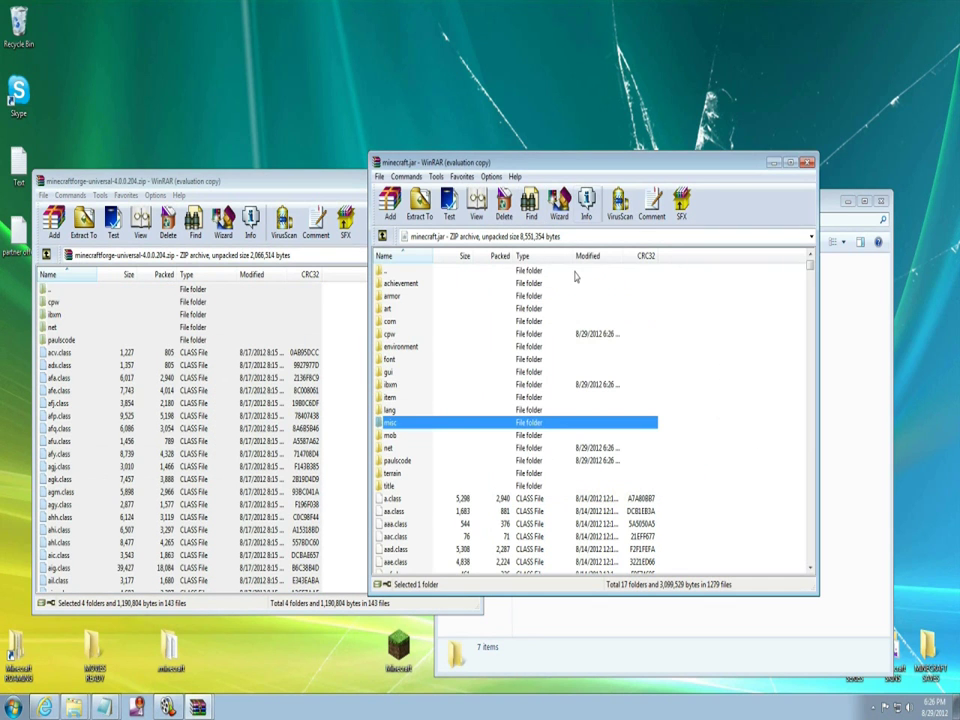
Step: Close both archive windows and the bin folder window
{"action": "left_click", "coordinate": [807, 163]}
{"action": "left_click", "coordinate": [472, 181]}
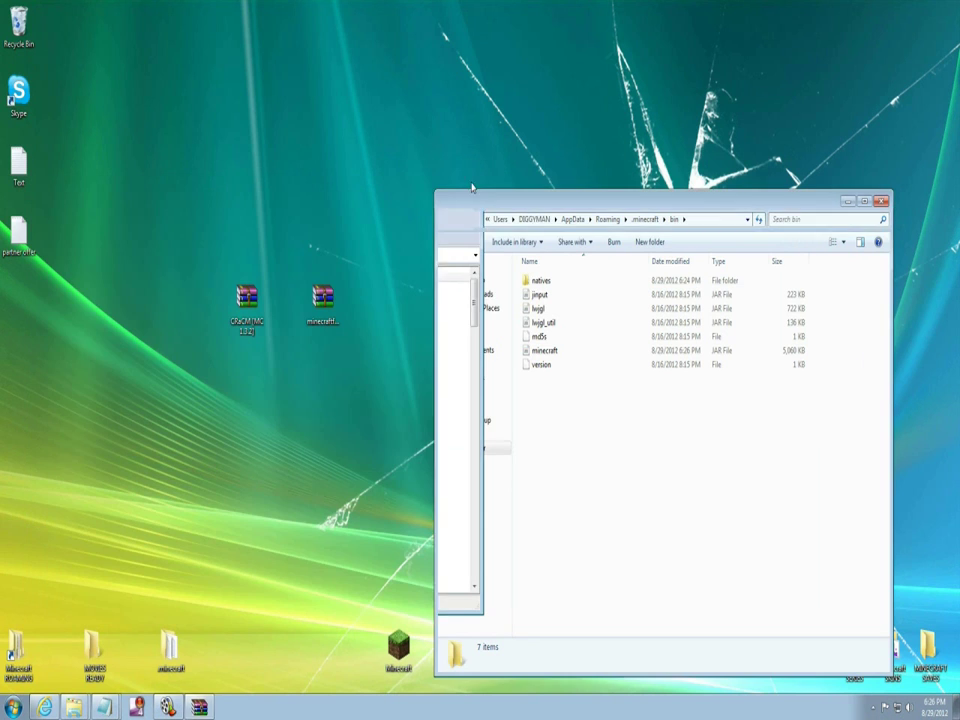
{"action": "left_click", "coordinate": [881, 201]}
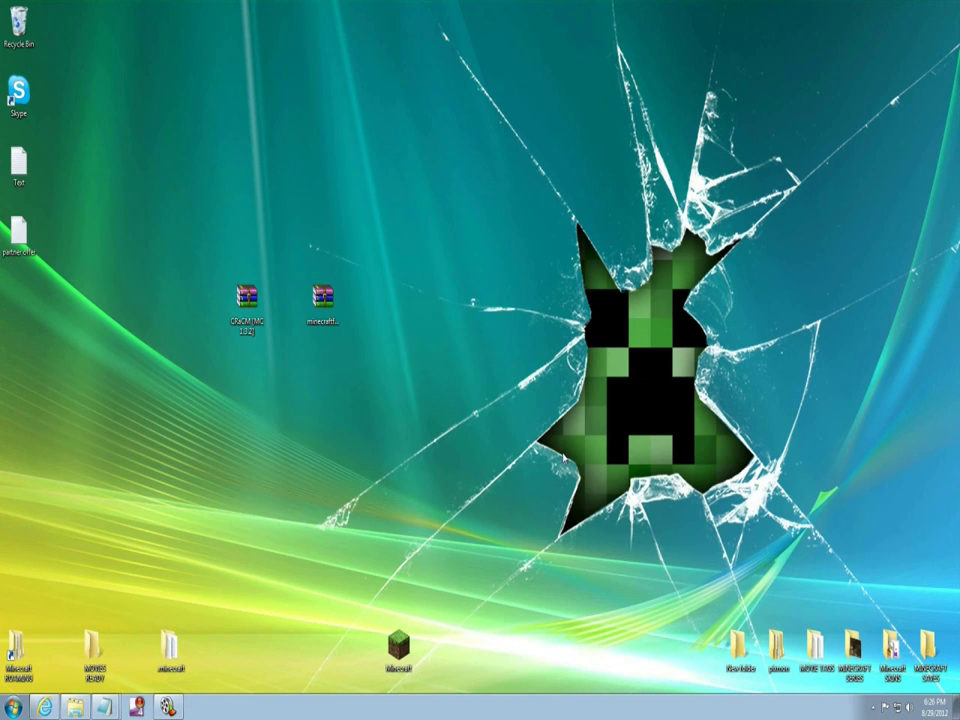
Step: Start the Minecraft launcher from the desktop and log in with the remembered account to load the game
{"action": "double_click", "coordinate": [398, 645]}
{"action": "left_click", "coordinate": [512, 364]}
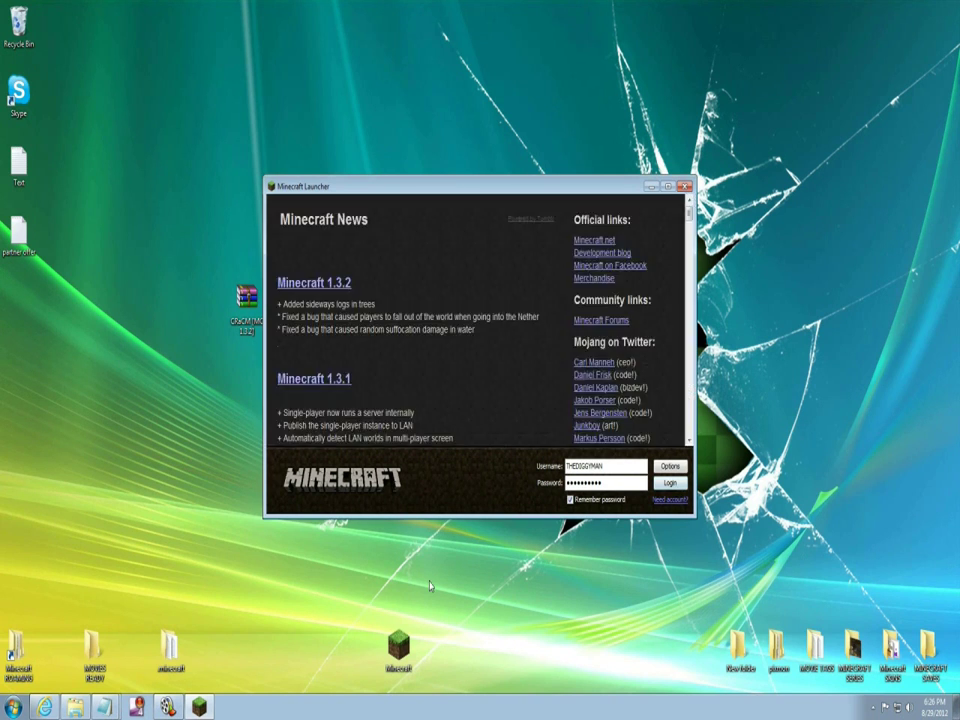
{"action": "left_click", "coordinate": [678, 485]}
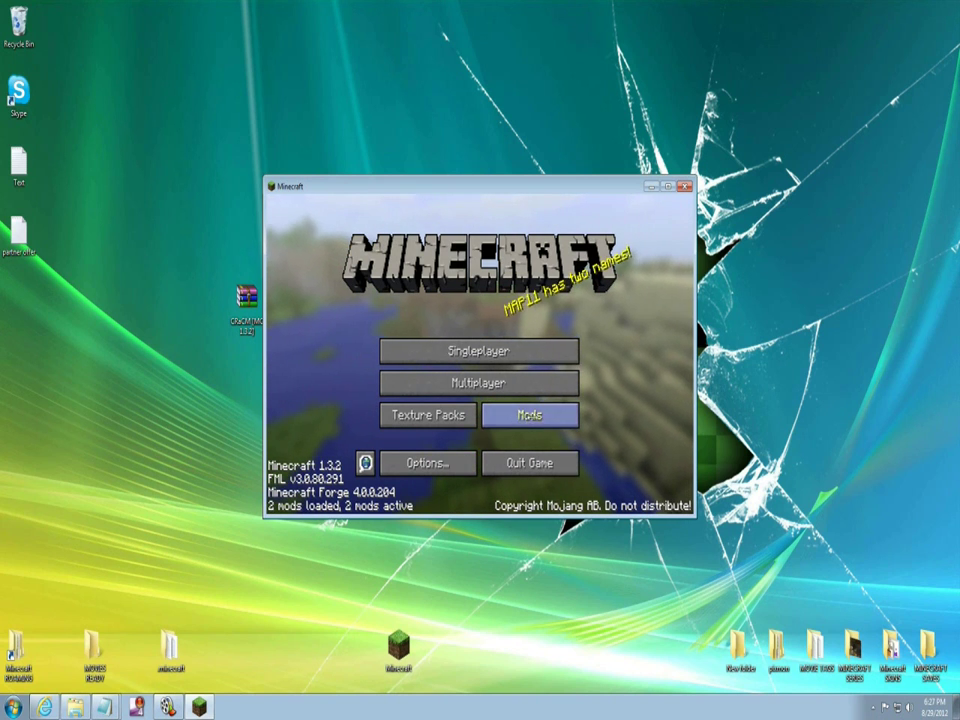
Step: Check the game's list of installed mods, return to the title screen and quit Minecraft
{"action": "left_click", "coordinate": [533, 422]}
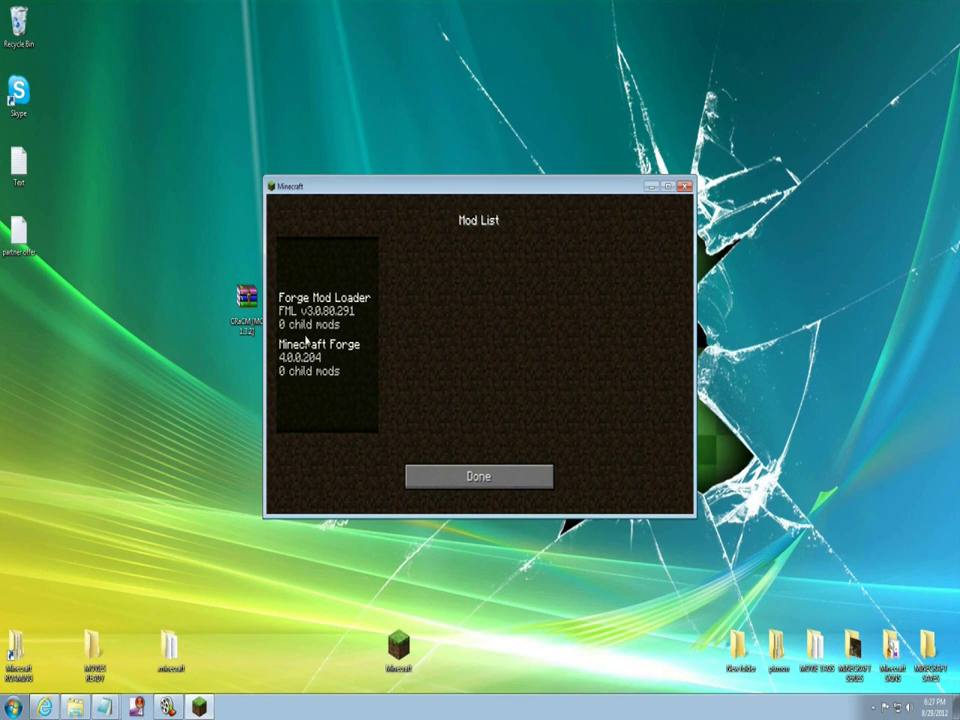
{"action": "left_click", "coordinate": [491, 478]}
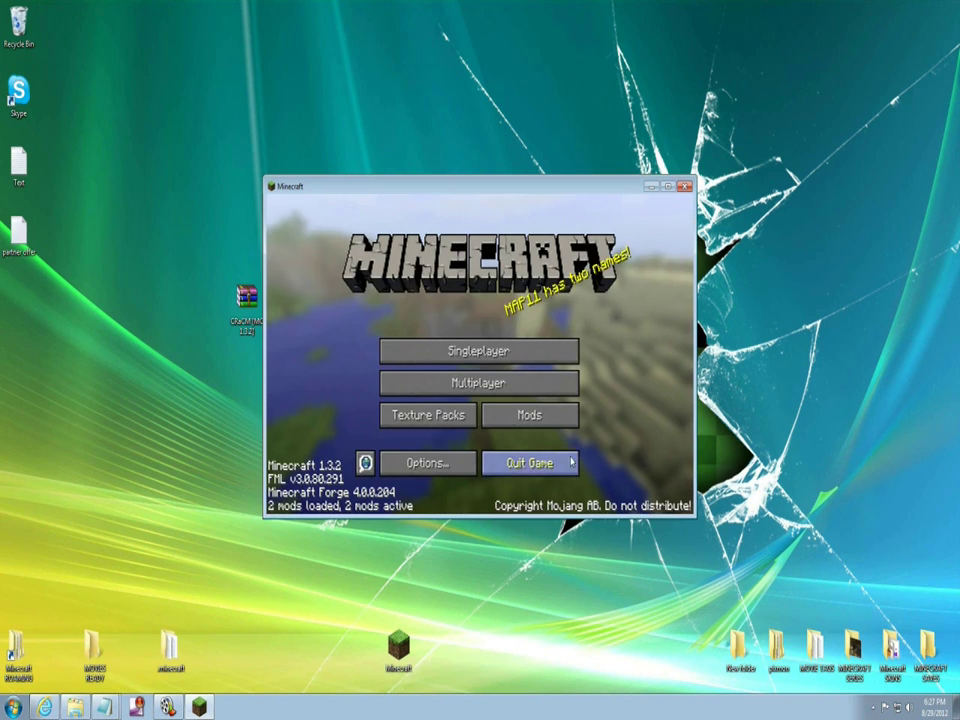
{"action": "left_click", "coordinate": [515, 462]}
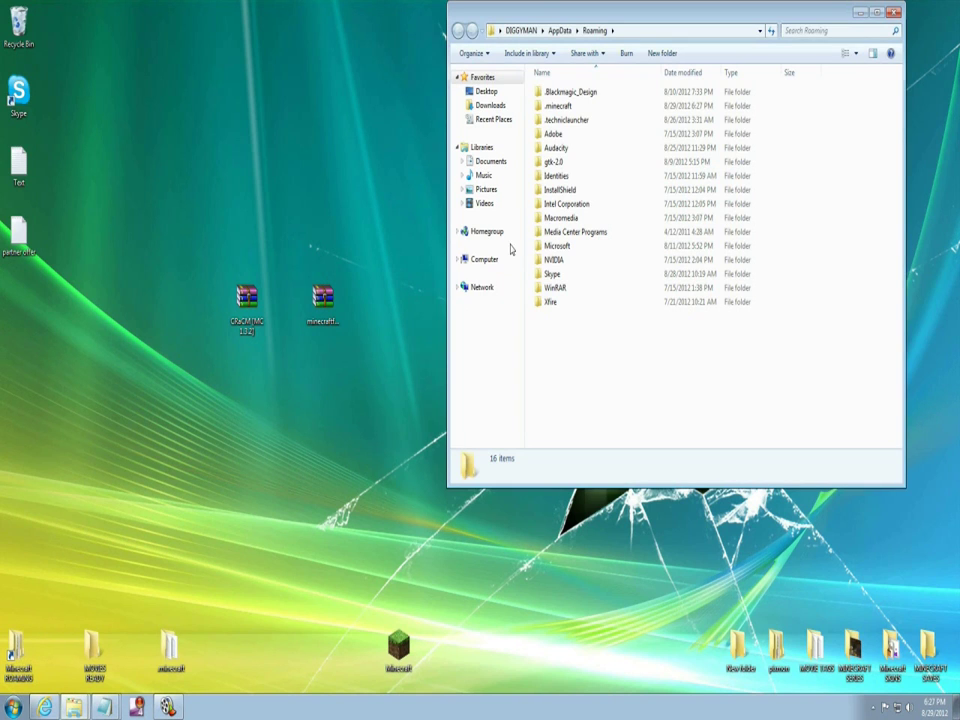
Step: Open the mods folder inside .minecraft and place its window near the desktop mod archives
{"action": "double_click", "coordinate": [556, 108]}
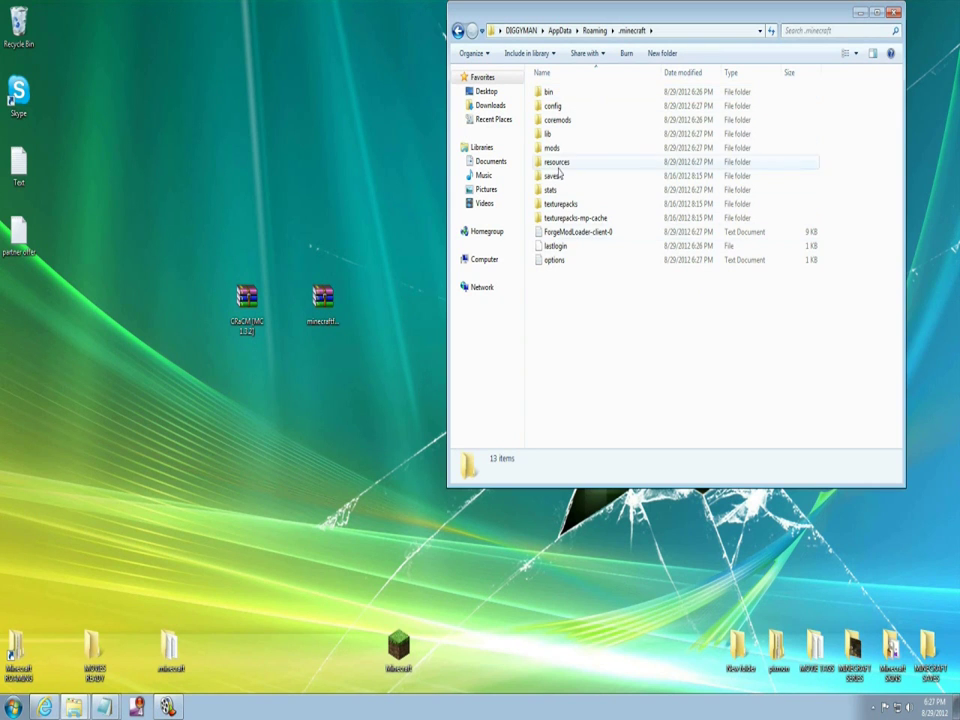
{"action": "left_click_drag", "start_coordinate": [589, 14], "coordinate": [514, 112]}
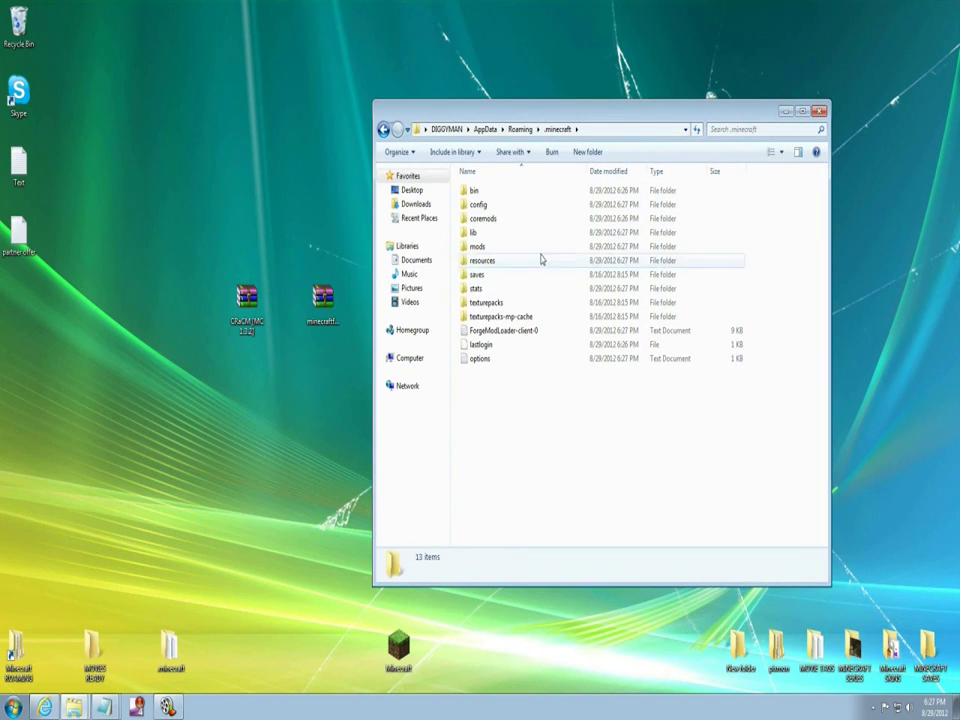
{"action": "left_click", "coordinate": [472, 248]}
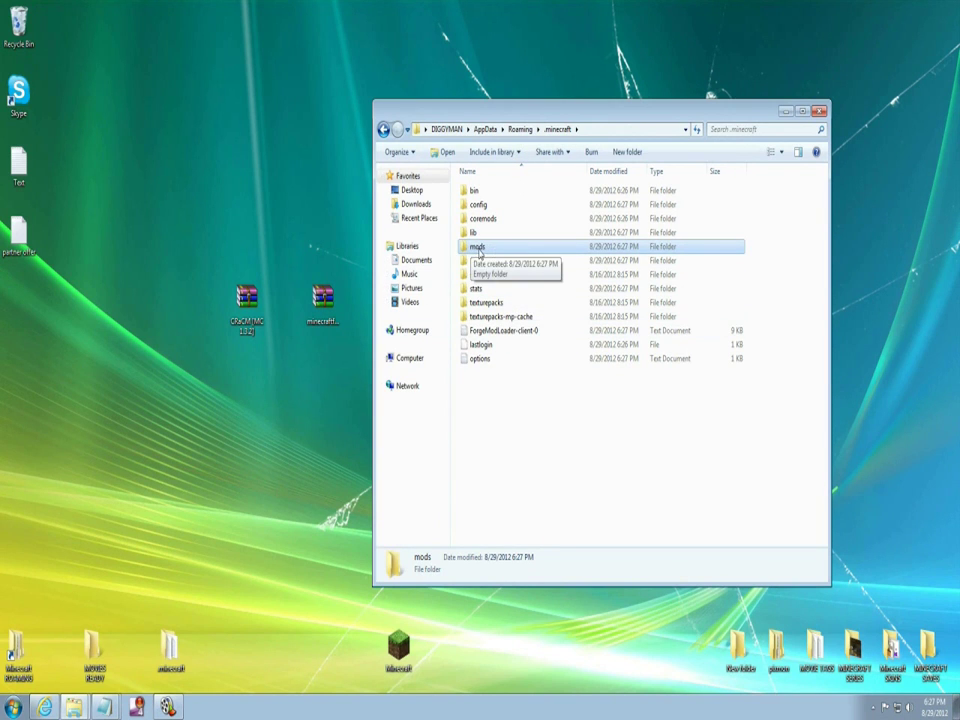
{"action": "double_click", "coordinate": [478, 250]}
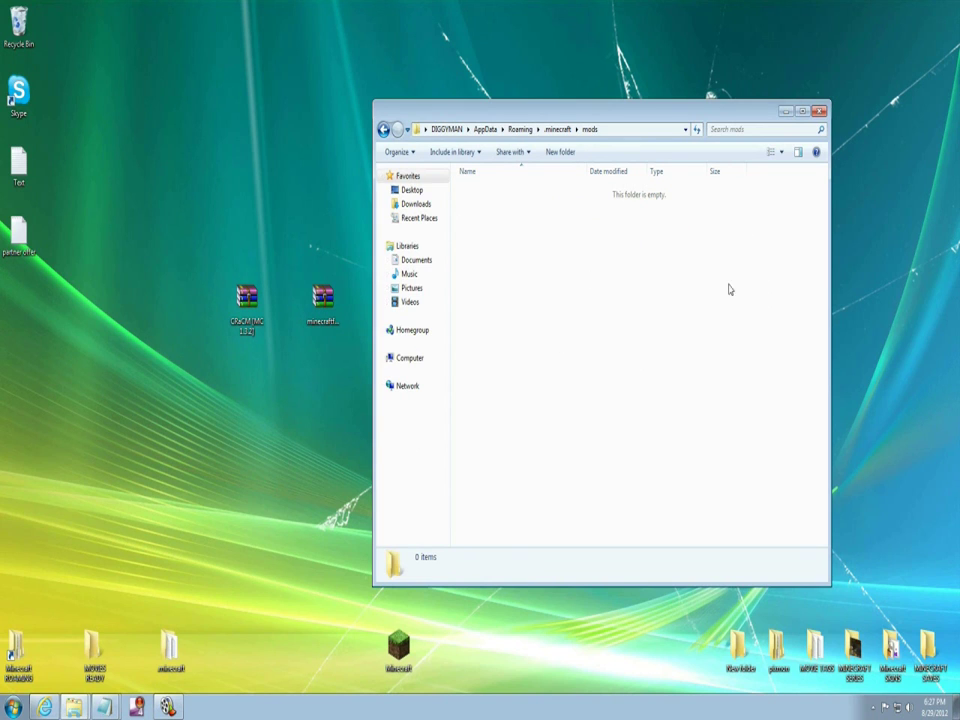
Step: Move the CRaCM [MC 1.3.2] archive from the desktop into the mods folder and close the folder window
{"action": "left_click", "coordinate": [247, 302]}
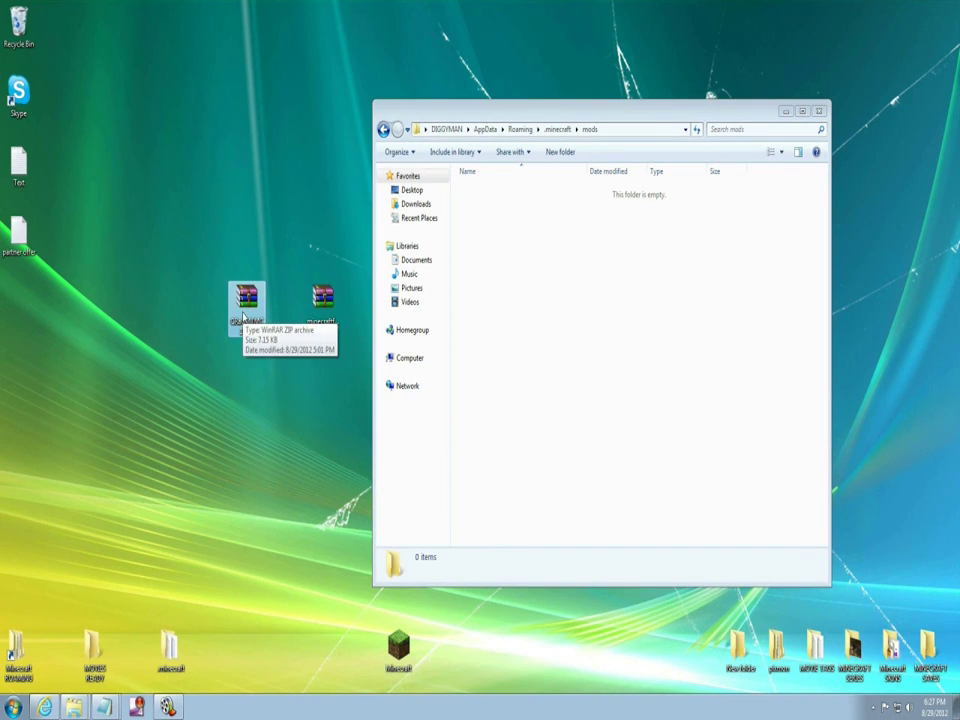
{"action": "left_click_drag", "start_coordinate": [242, 318], "coordinate": [549, 270]}
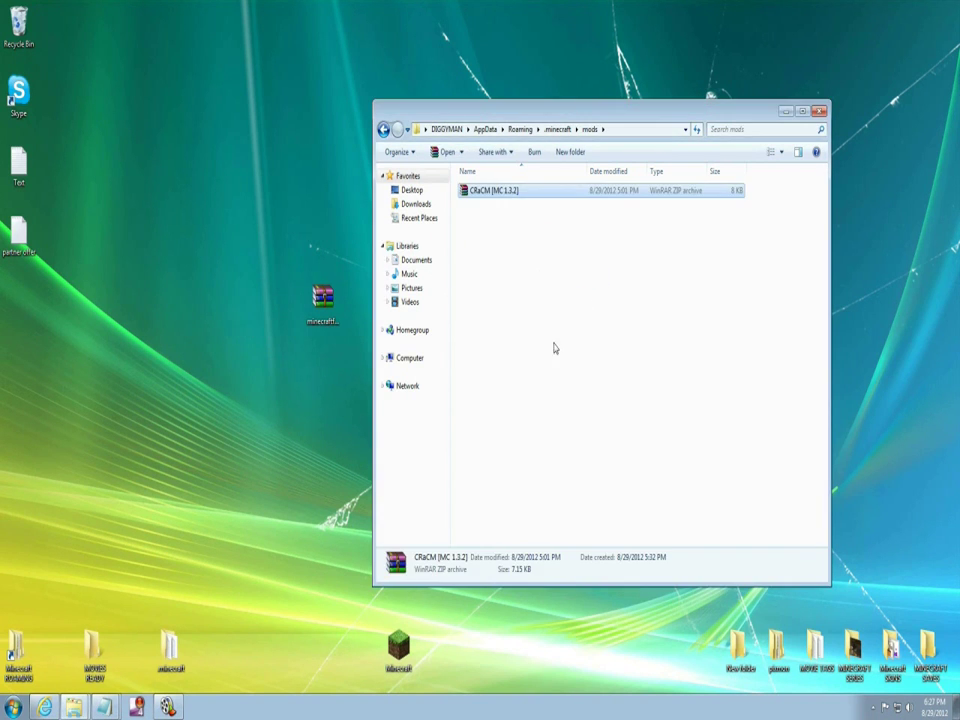
{"action": "left_click", "coordinate": [816, 115]}
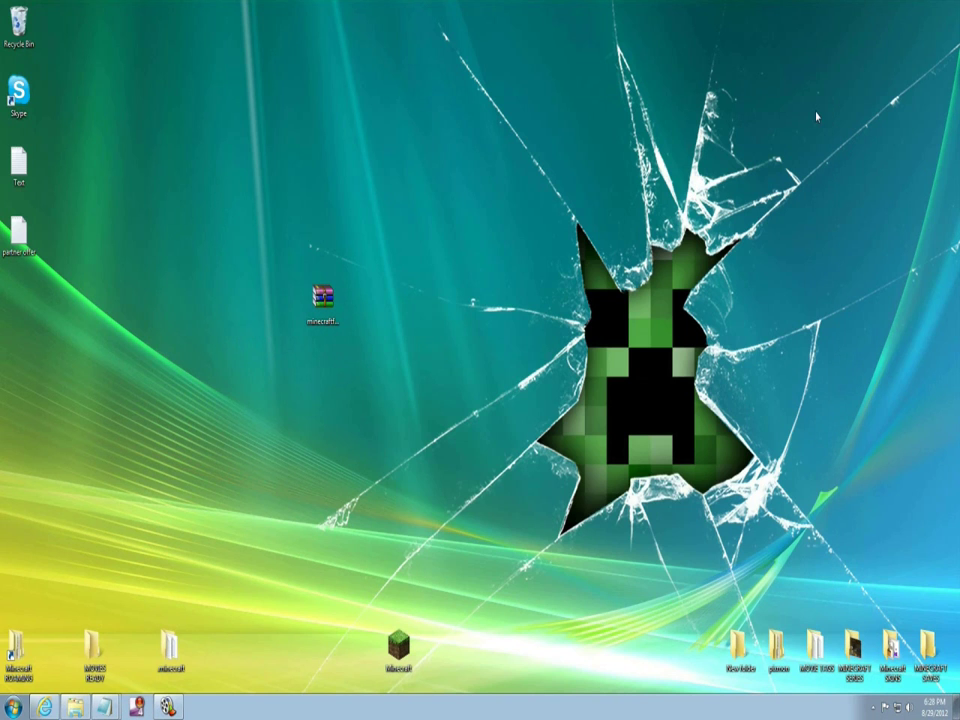
Step: Launch Minecraft with the remembered account and check the installed mod list for the CRaCM mod, returning to the title screen
{"action": "double_click", "coordinate": [400, 634]}
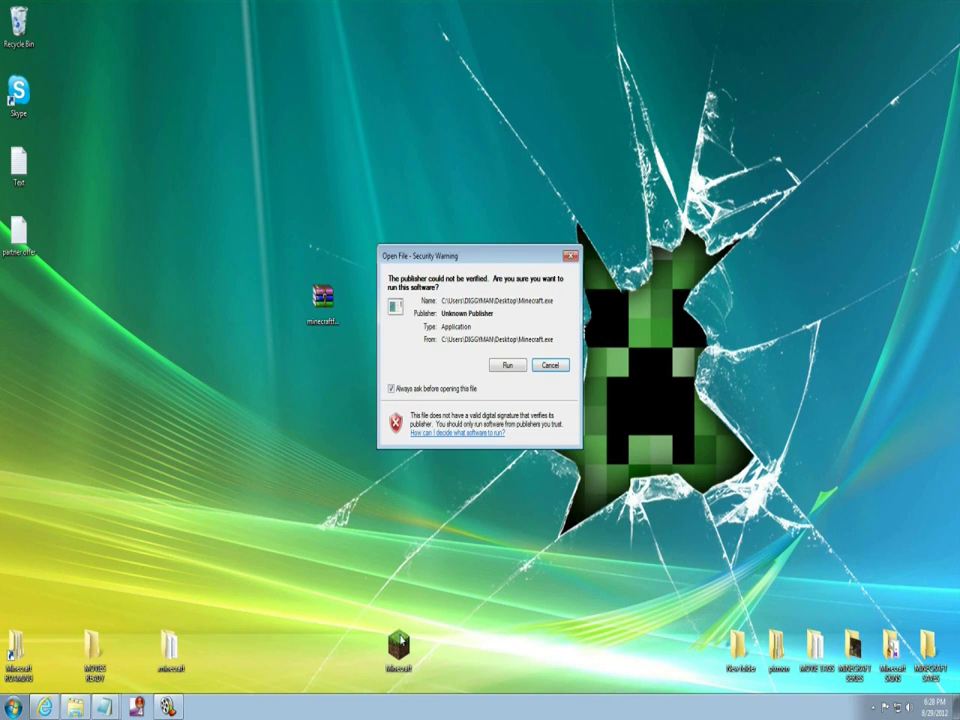
{"action": "left_click", "coordinate": [509, 365]}
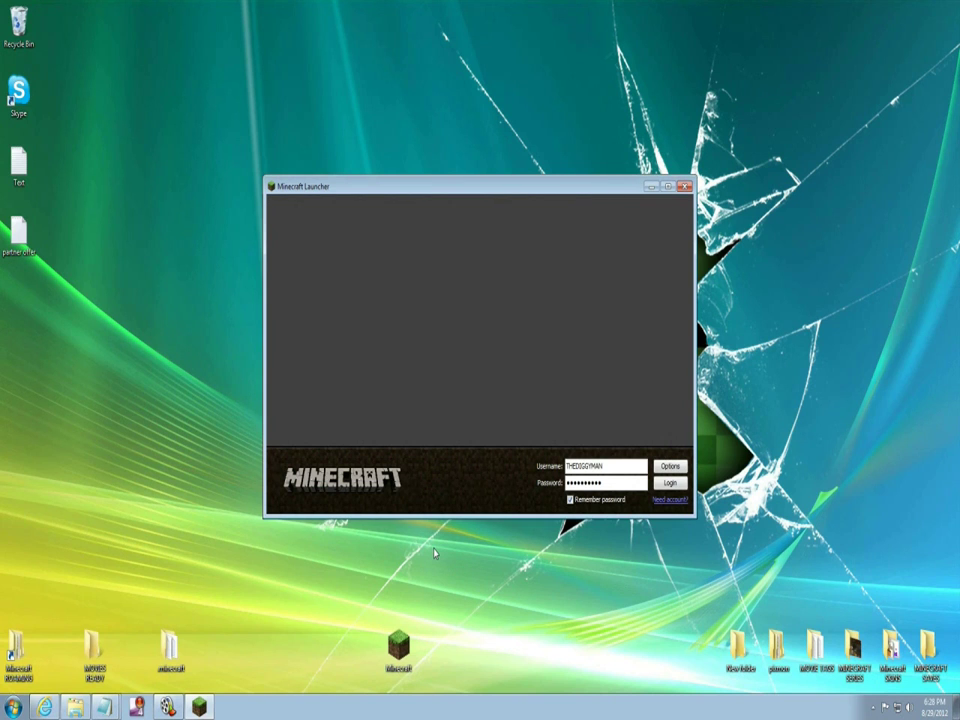
{"action": "left_click", "coordinate": [667, 482]}
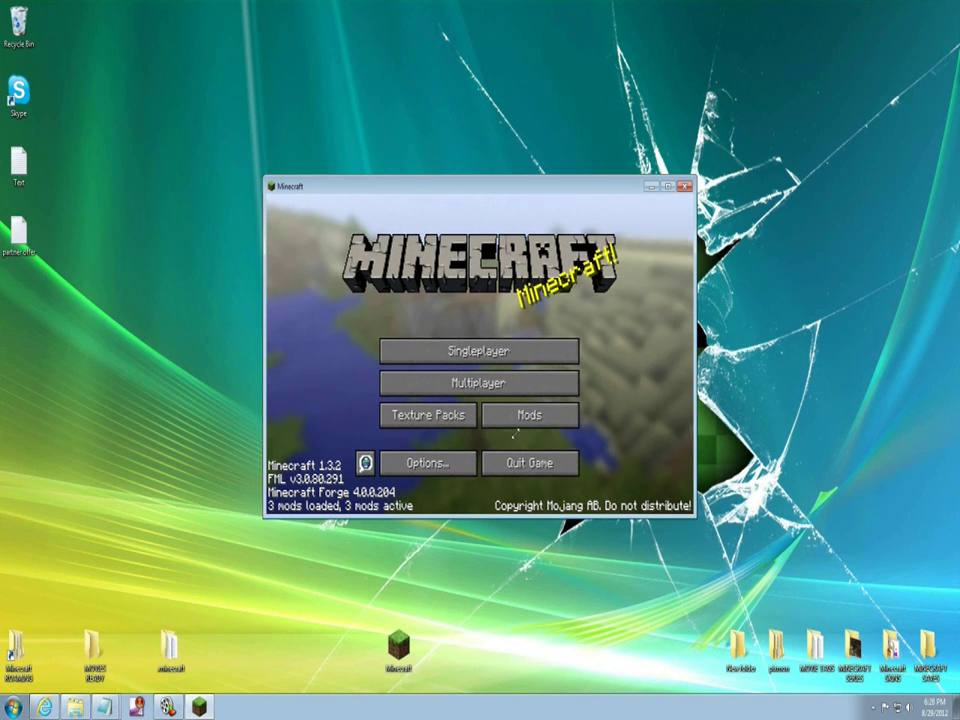
{"action": "left_click", "coordinate": [548, 418]}
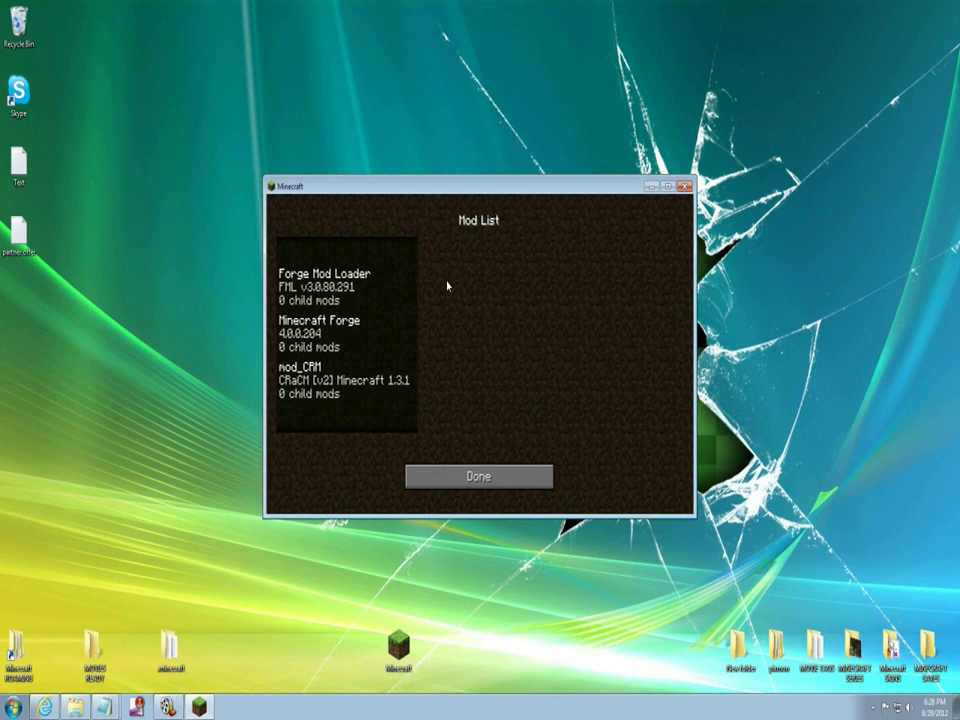
{"action": "left_click", "coordinate": [455, 476]}
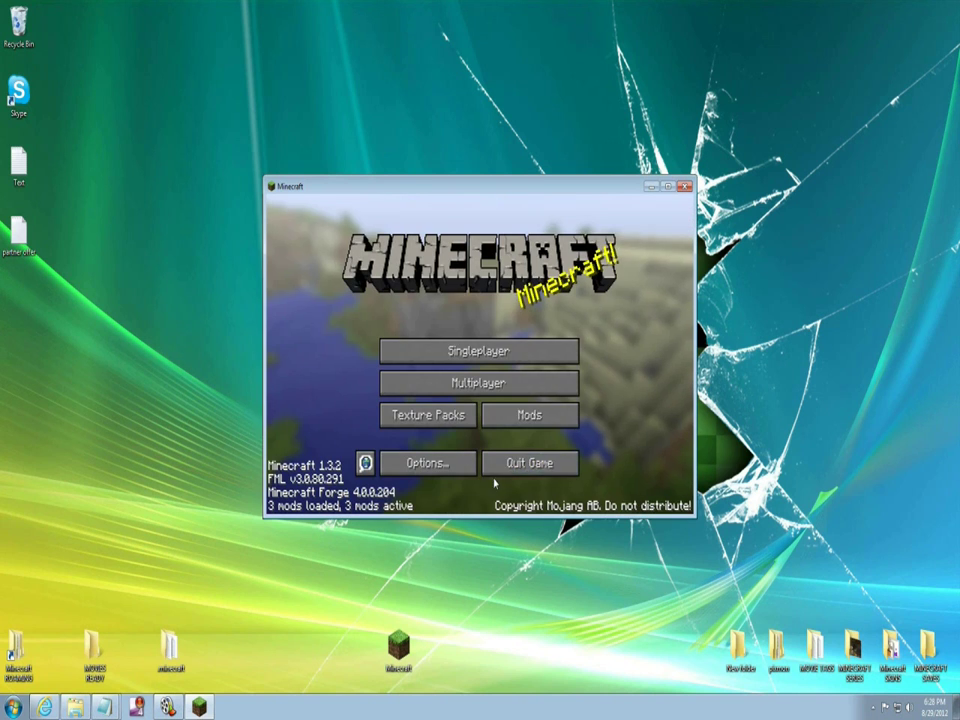
Step: Create a new singleplayer world with the world type set to Crazy R&C
{"action": "left_click", "coordinate": [479, 353]}
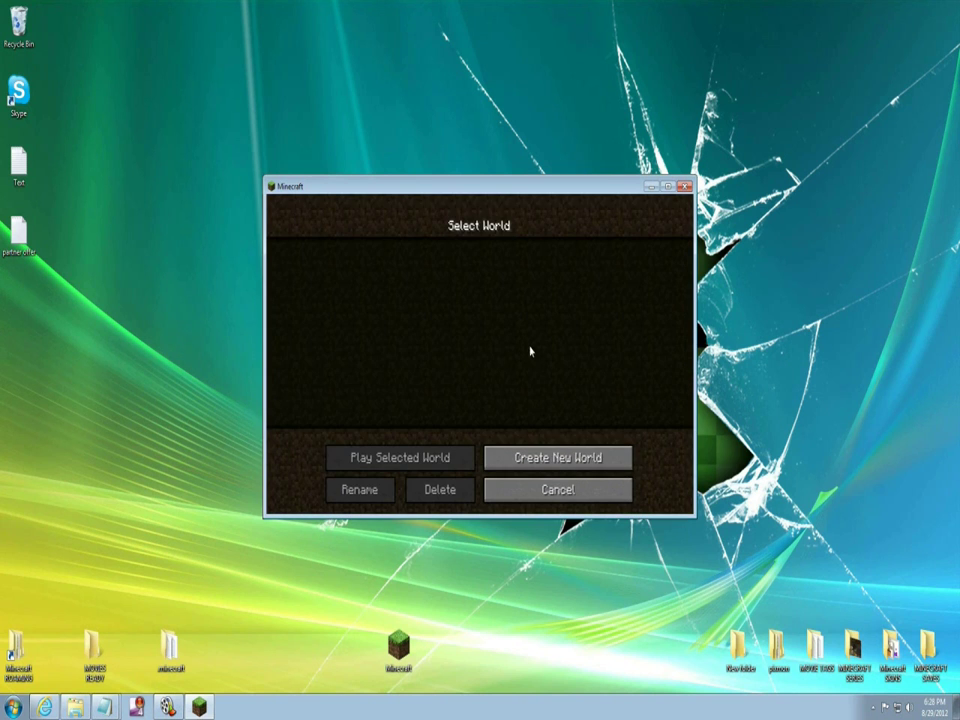
{"action": "left_click", "coordinate": [537, 459]}
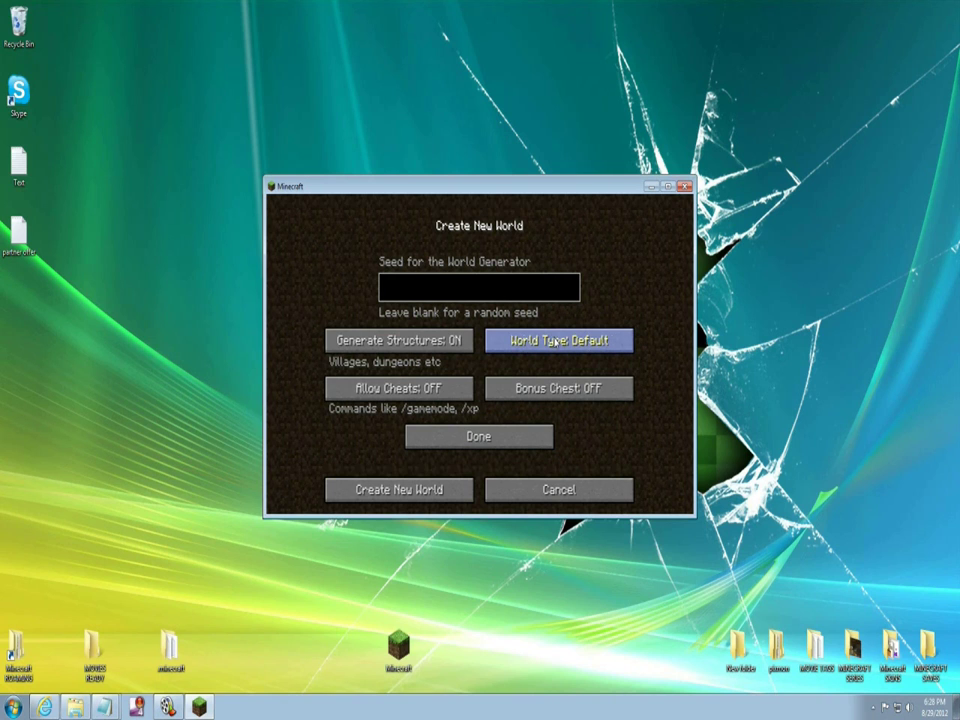
{"action": "left_click", "coordinate": [553, 341]}
{"action": "left_click", "coordinate": [550, 341]}
{"action": "left_click", "coordinate": [546, 341]}
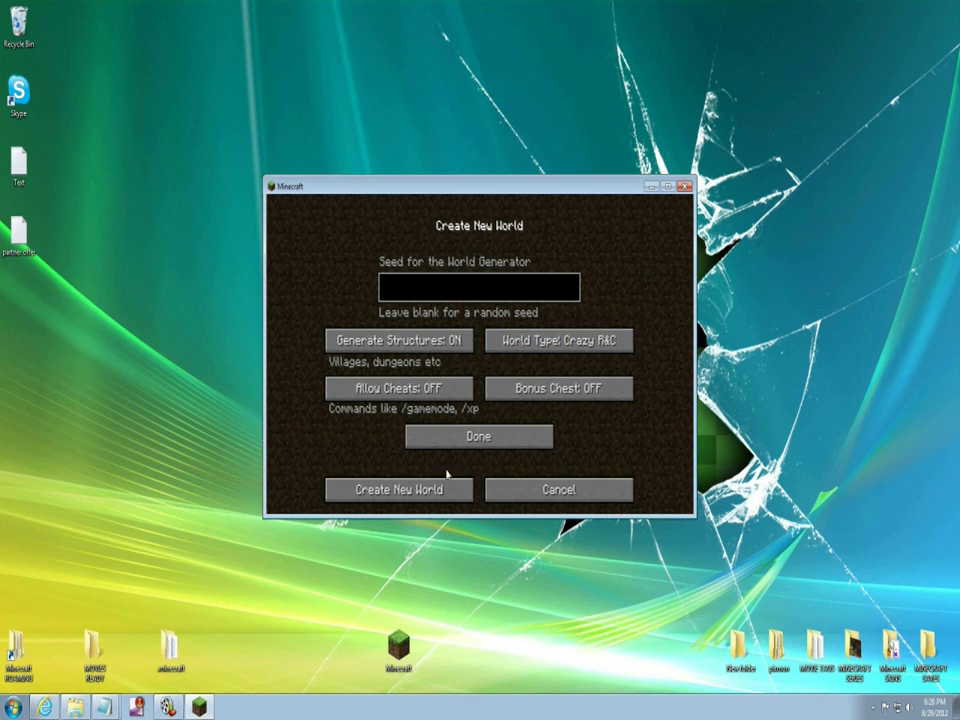
{"action": "left_click", "coordinate": [393, 490]}
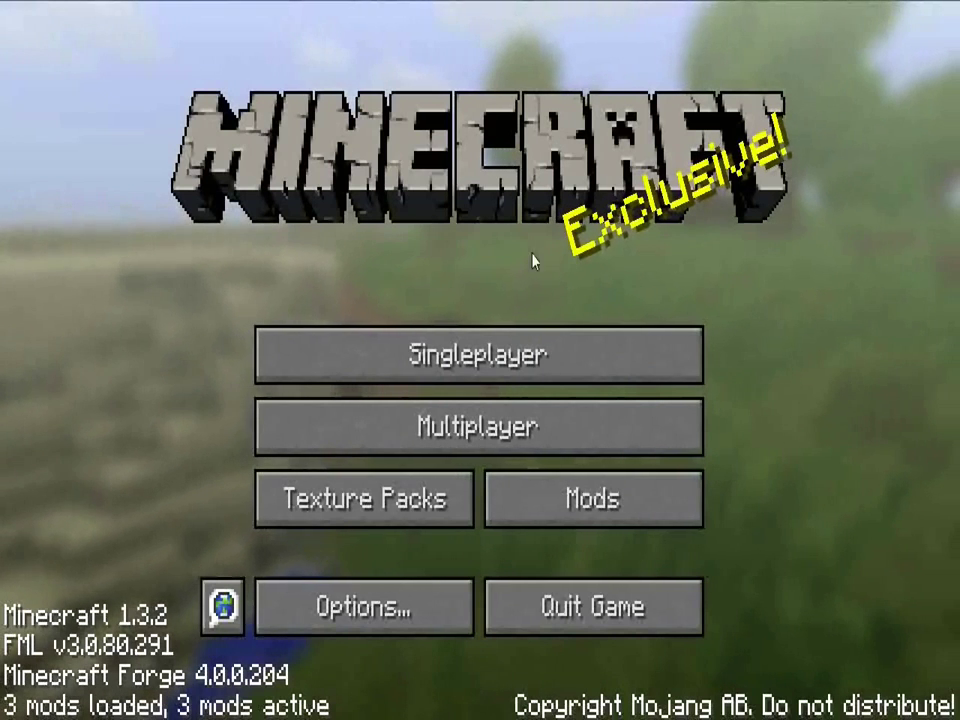
Step: Set up another new singleplayer world in Creative mode with the Crazy Ravines world type
{"action": "left_click", "coordinate": [499, 369]}
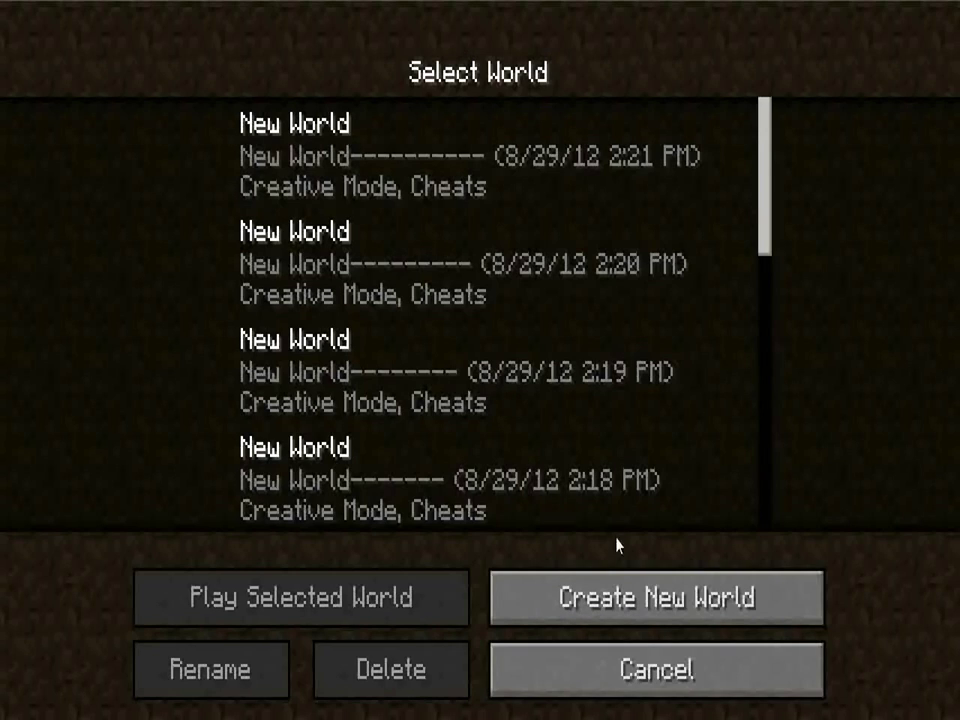
{"action": "left_click", "coordinate": [522, 597]}
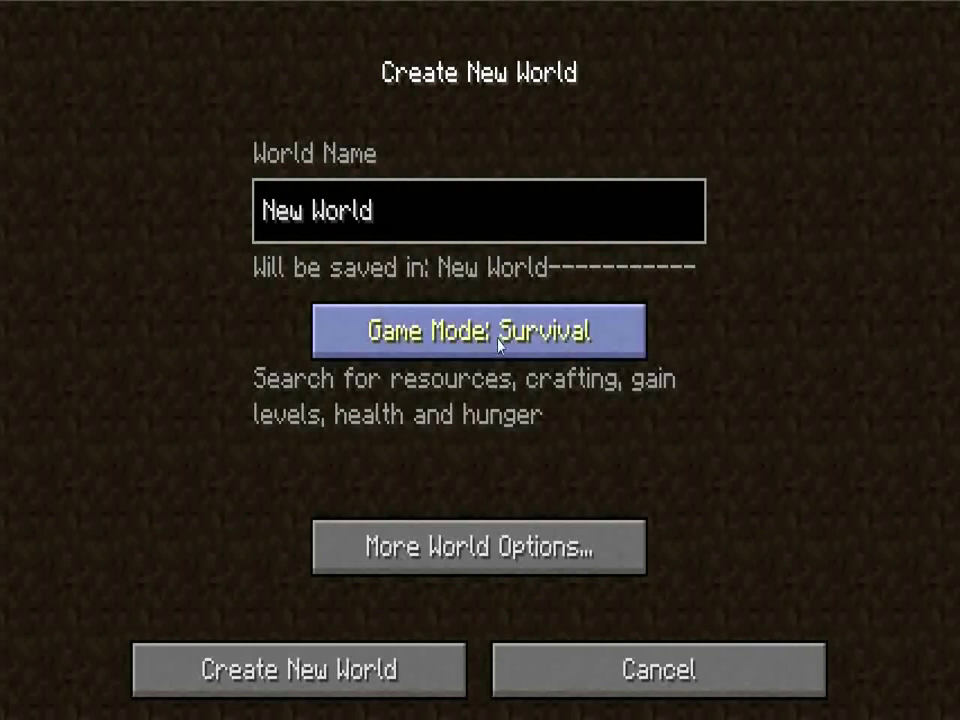
{"action": "left_click", "coordinate": [497, 333]}
{"action": "left_click", "coordinate": [497, 333]}
{"action": "left_click", "coordinate": [490, 572]}
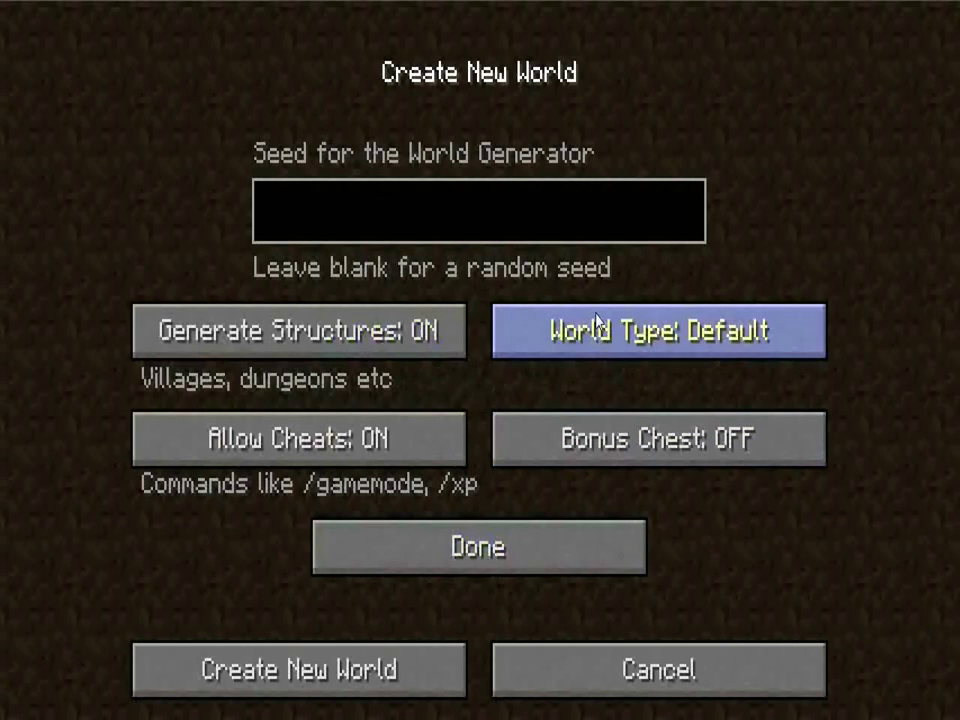
{"action": "left_click", "coordinate": [610, 340]}
{"action": "left_click", "coordinate": [610, 340]}
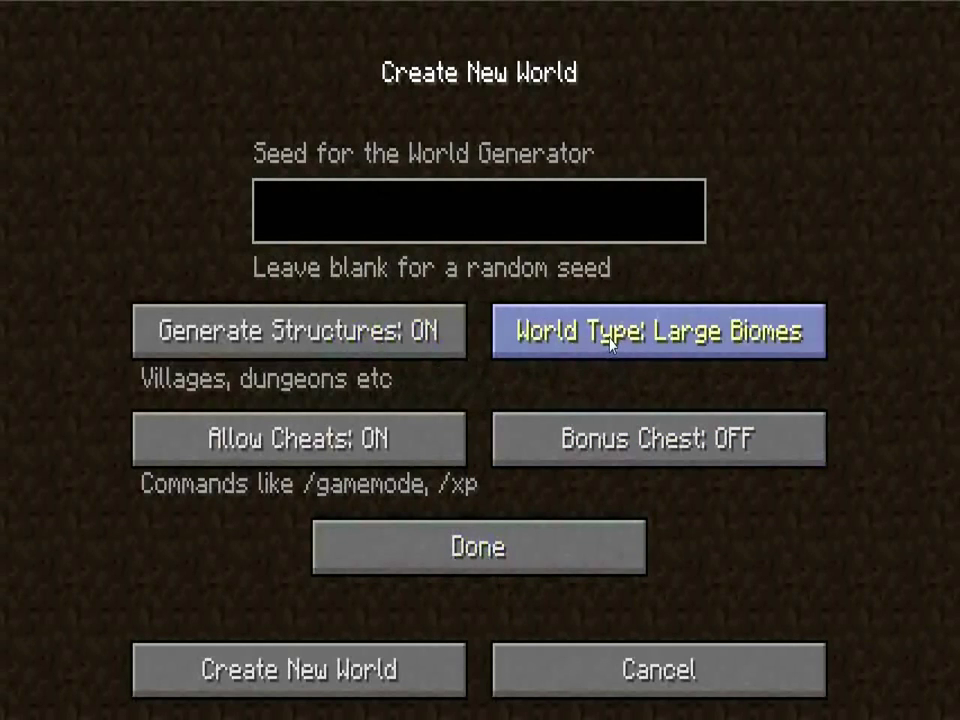
{"action": "left_click", "coordinate": [605, 344]}
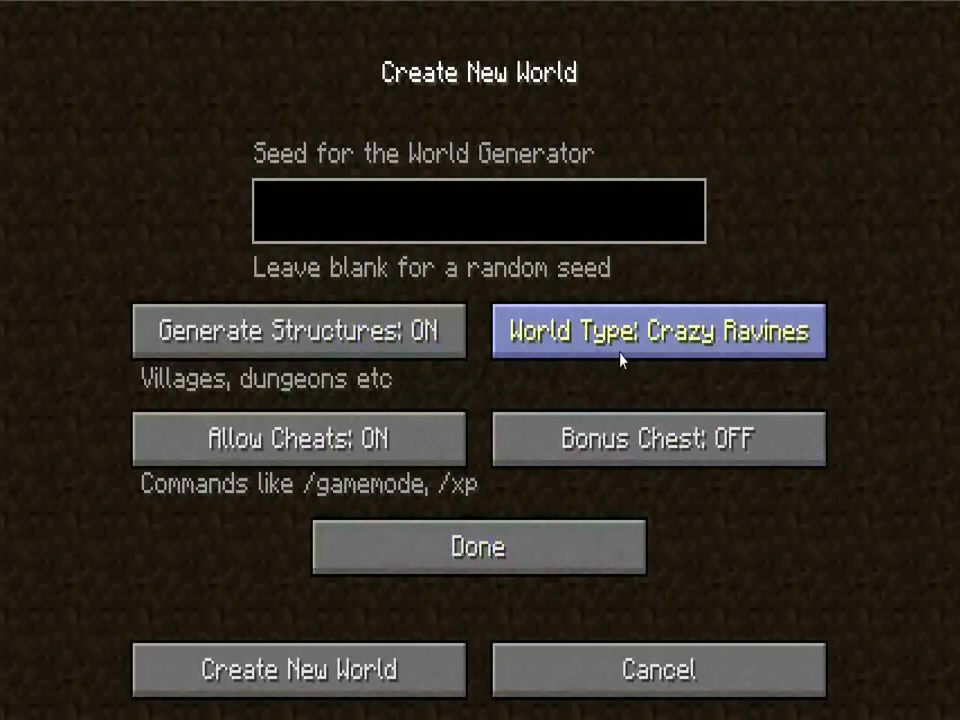